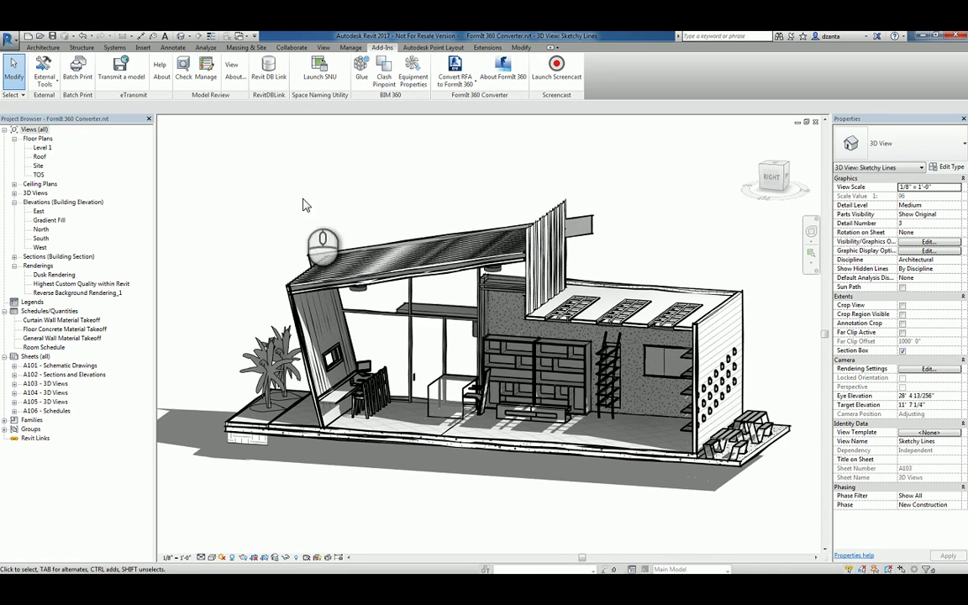
# Step: On the Add-Ins tab, expand the Convert RFA to FormIt 360 dropdown, close it, then reopen it
pyautogui.click(384, 52)
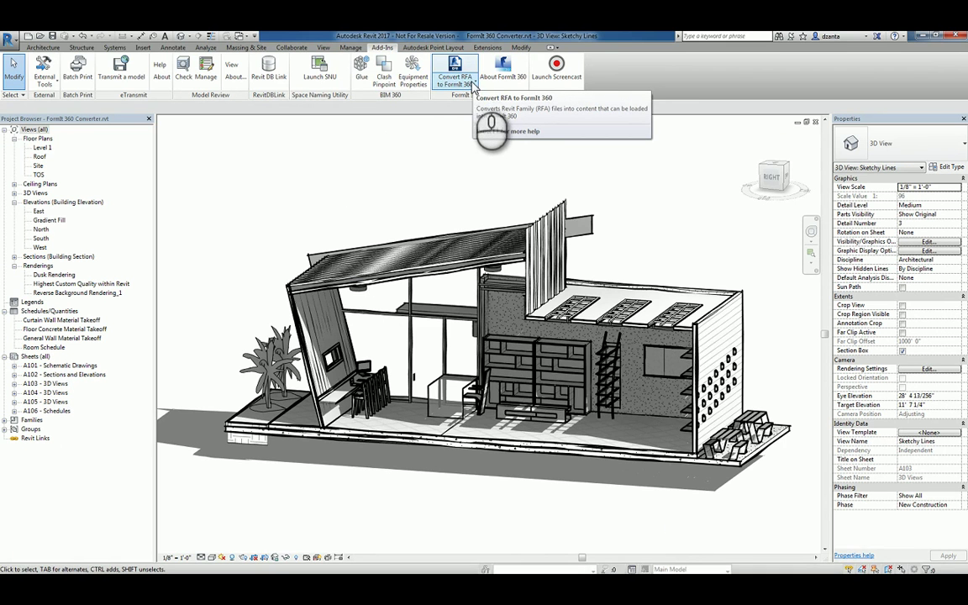
pyautogui.click(473, 86)
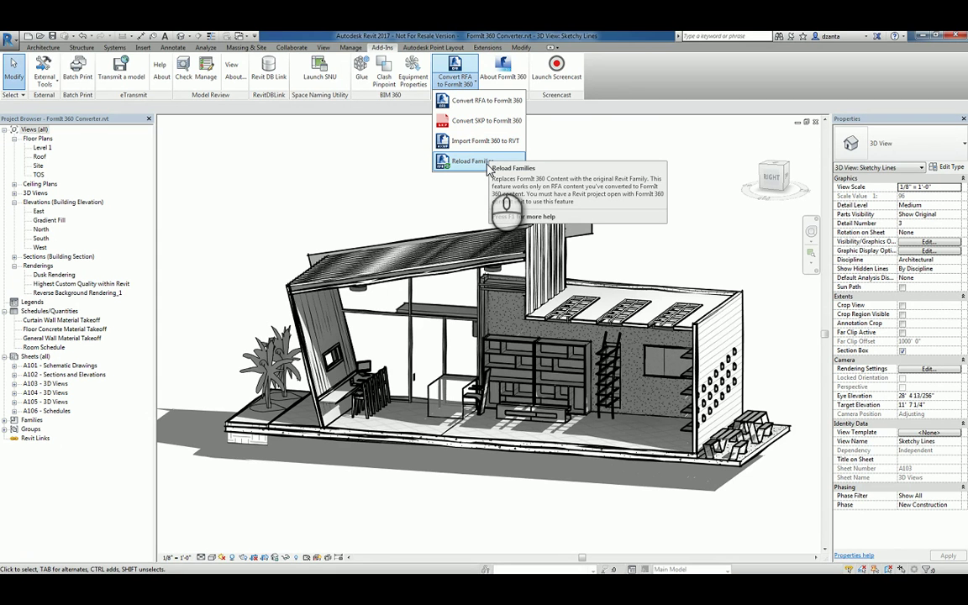
pyautogui.click(454, 199)
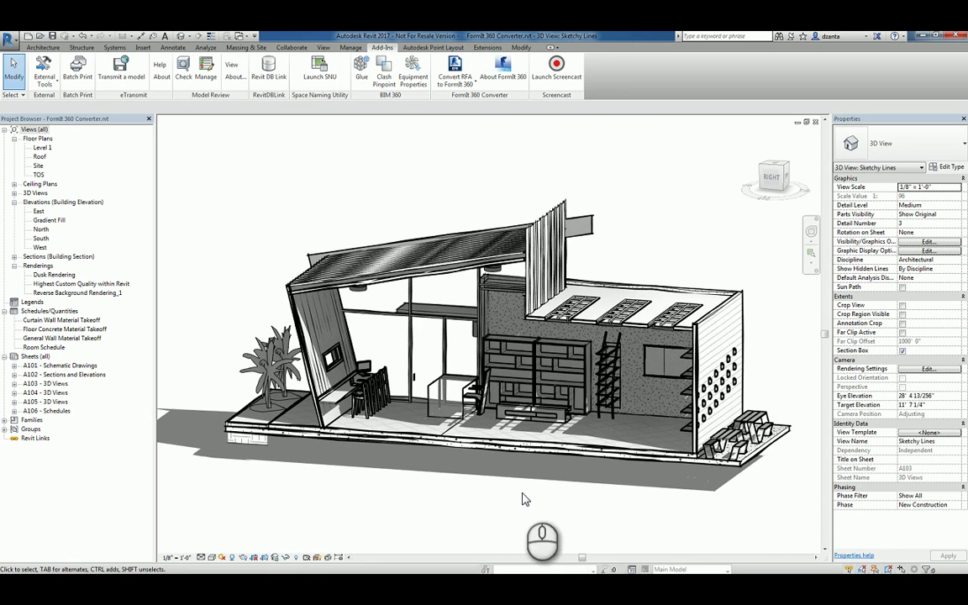
pyautogui.click(458, 83)
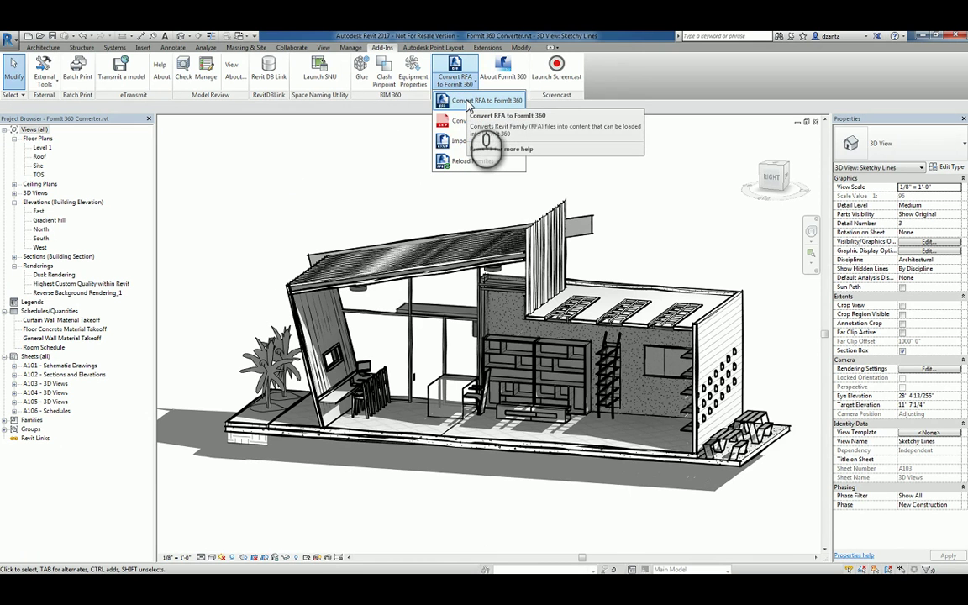
pyautogui.click(467, 101)
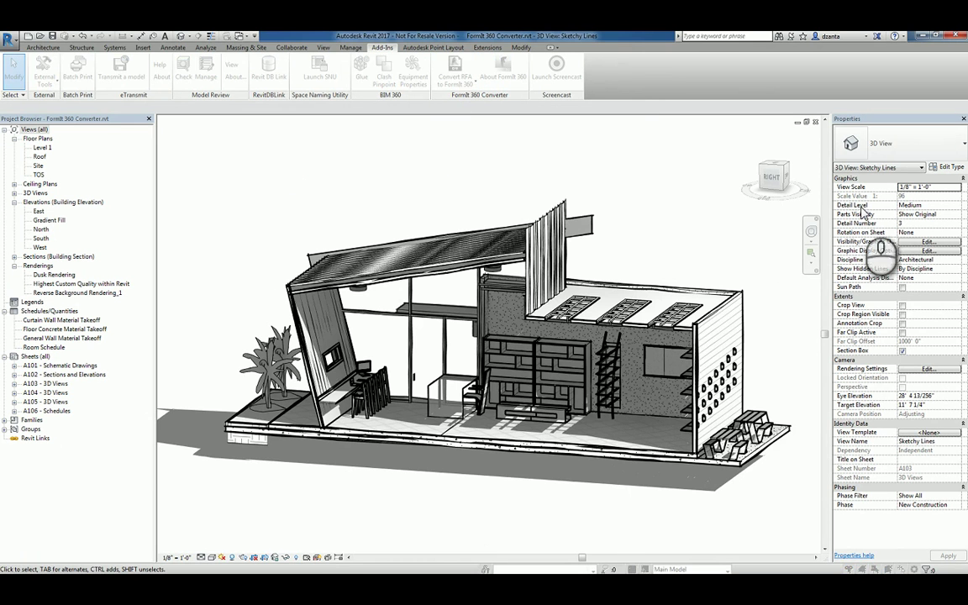
pyautogui.moveTo(508, 164); pyautogui.dragTo(245, 139)
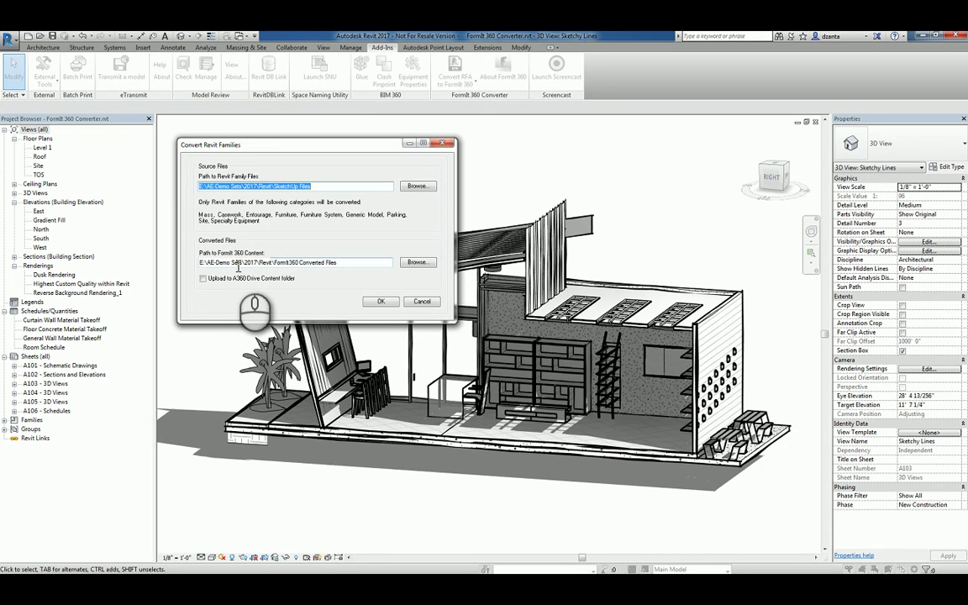
pyautogui.click(411, 187)
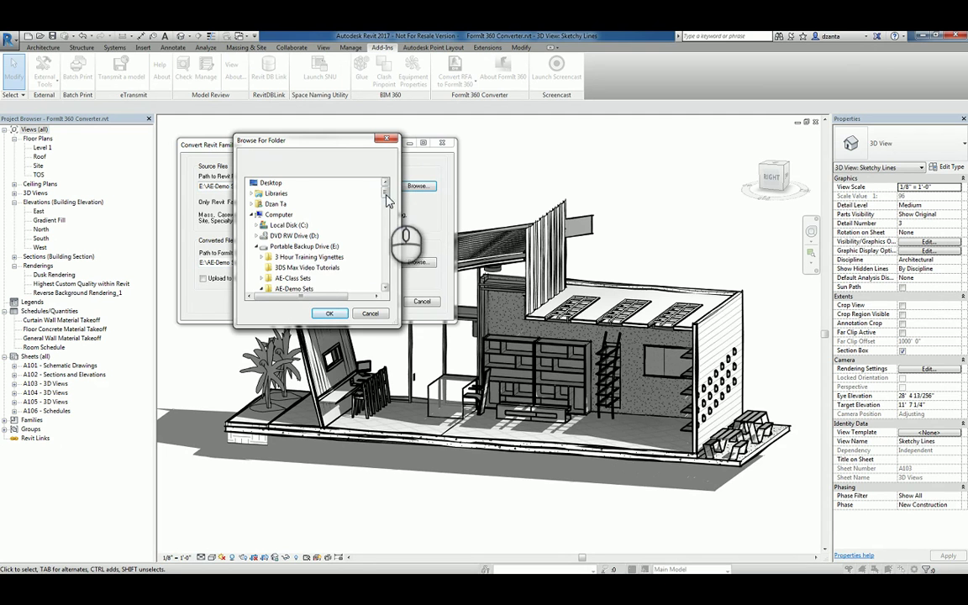
pyautogui.click(388, 196)
pyautogui.click(387, 242)
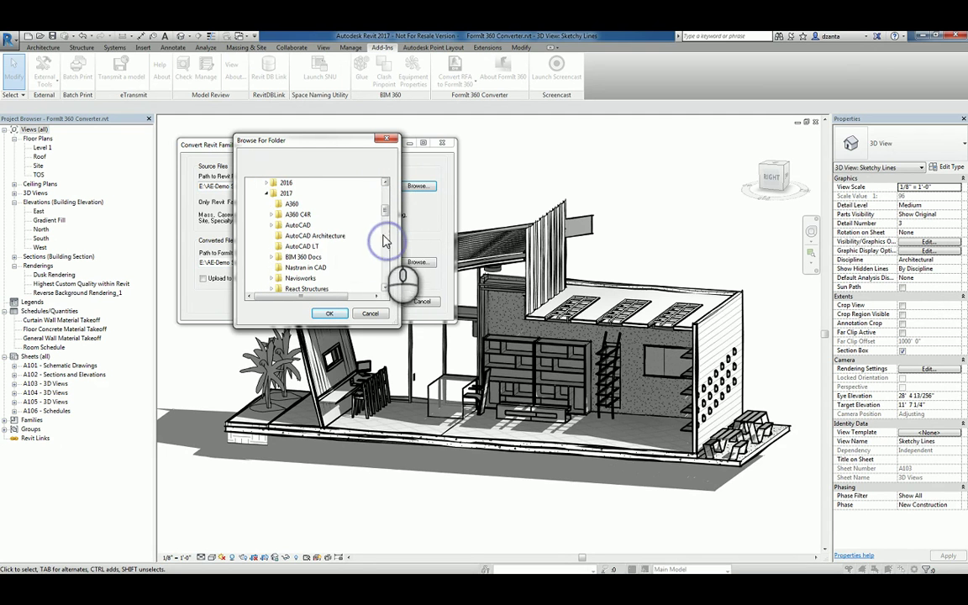
pyautogui.scroll(-3, 356, 235)
pyautogui.click(308, 246)
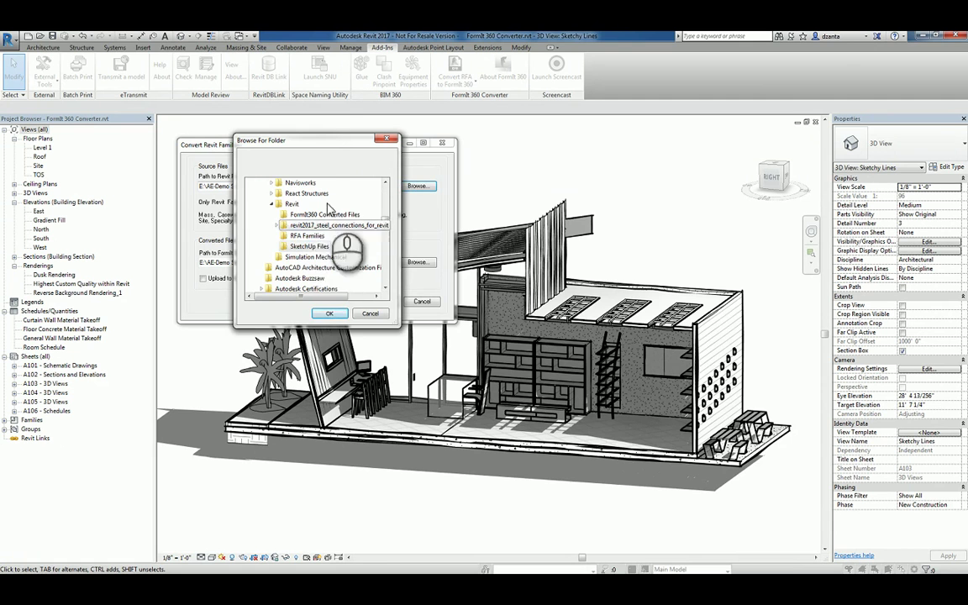
pyautogui.moveTo(301, 140); pyautogui.dragTo(490, 159)
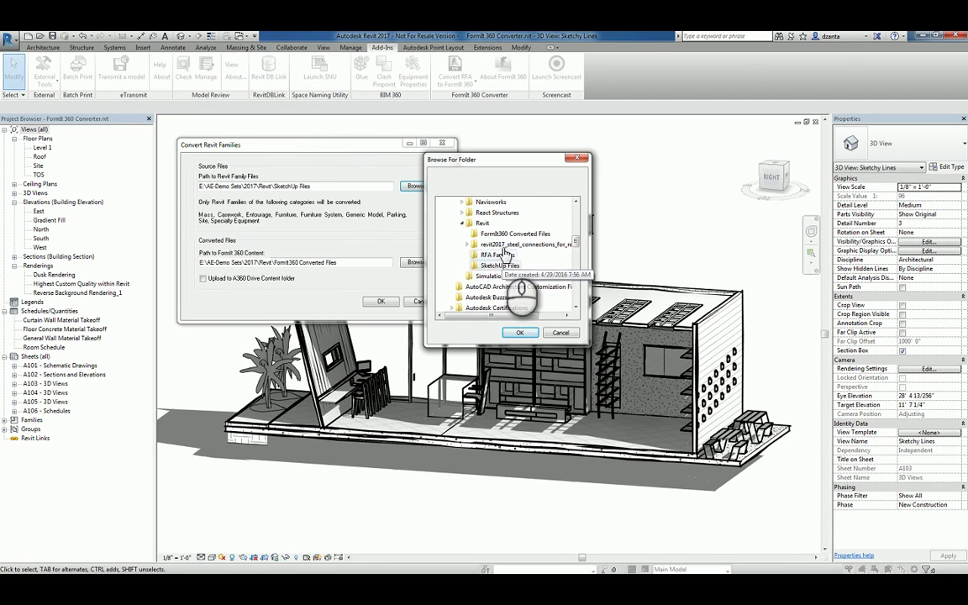
pyautogui.click(493, 254)
pyautogui.click(519, 332)
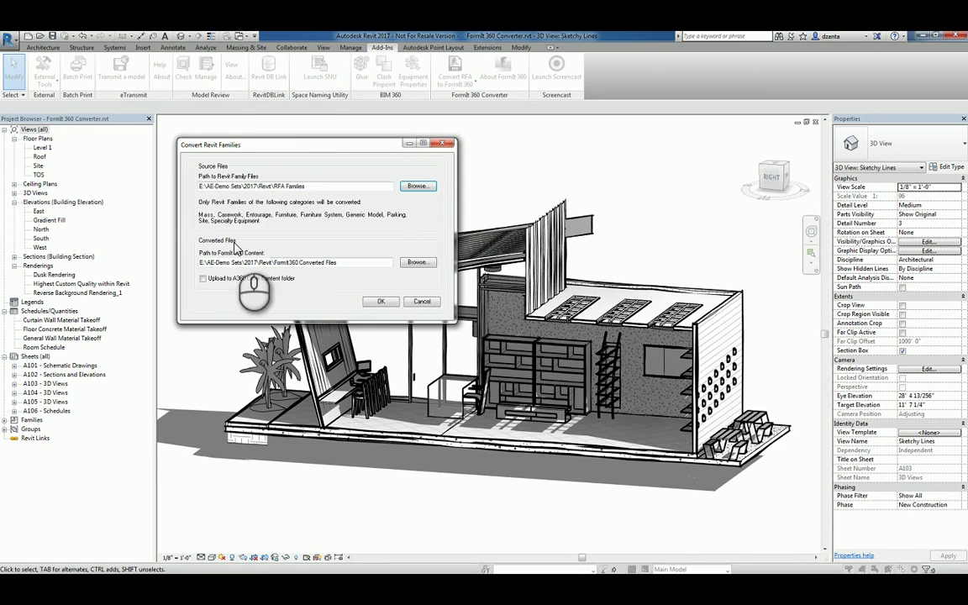
pyautogui.click(413, 263)
pyautogui.click(319, 277)
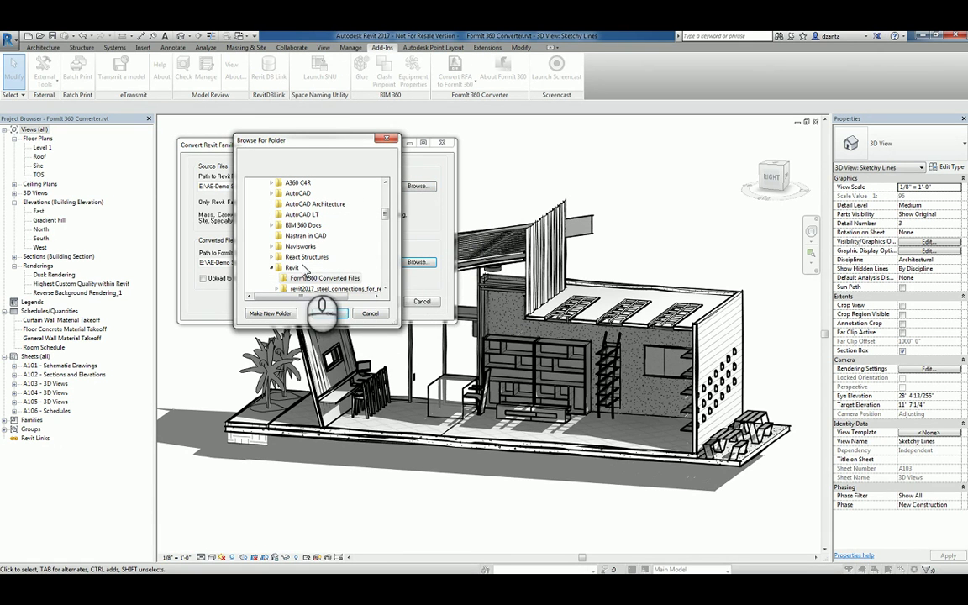
pyautogui.click(345, 280)
pyautogui.click(329, 313)
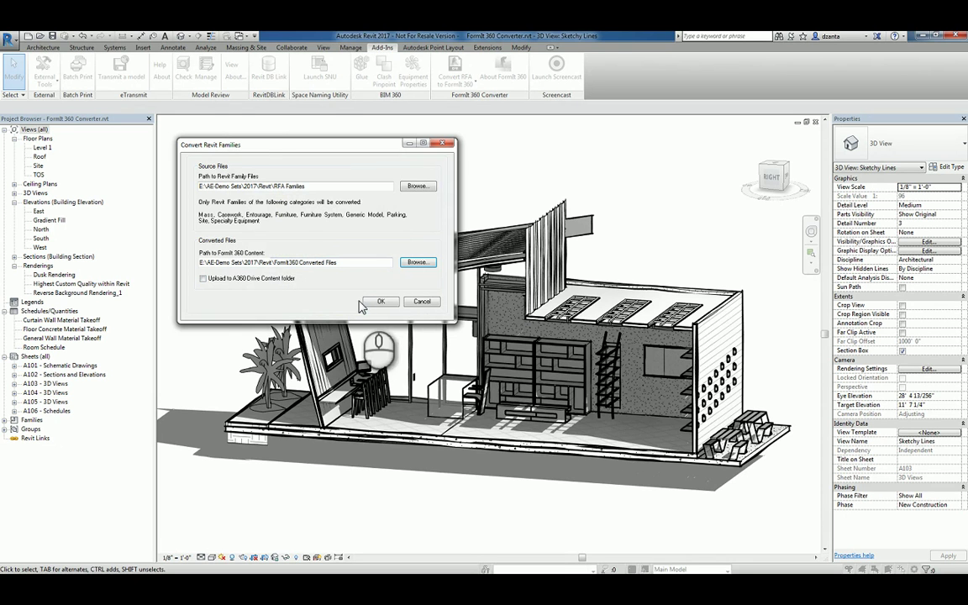
pyautogui.click(415, 304)
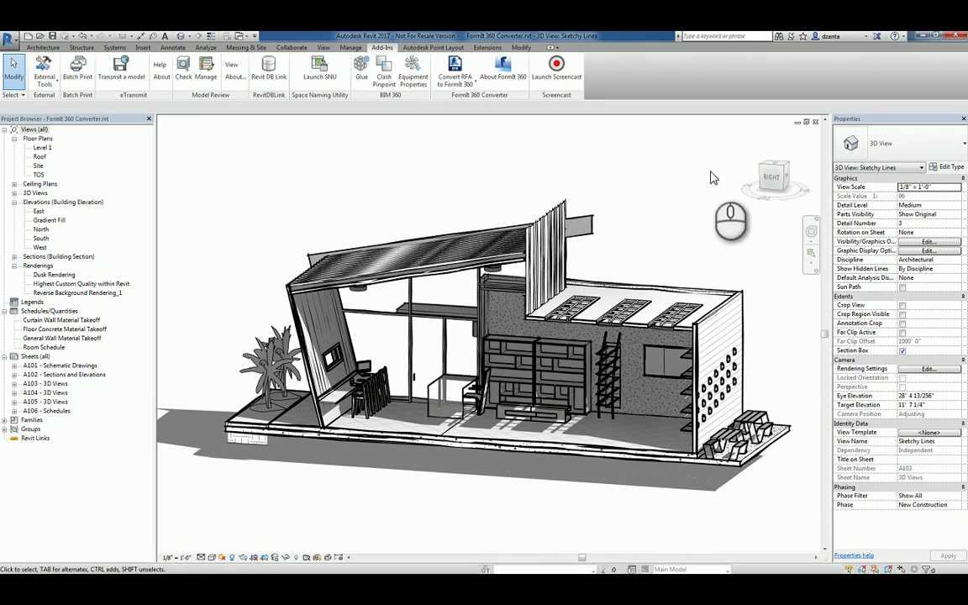
pyautogui.press('super+e')
pyautogui.moveTo(918, 156); pyautogui.dragTo(455, 140)
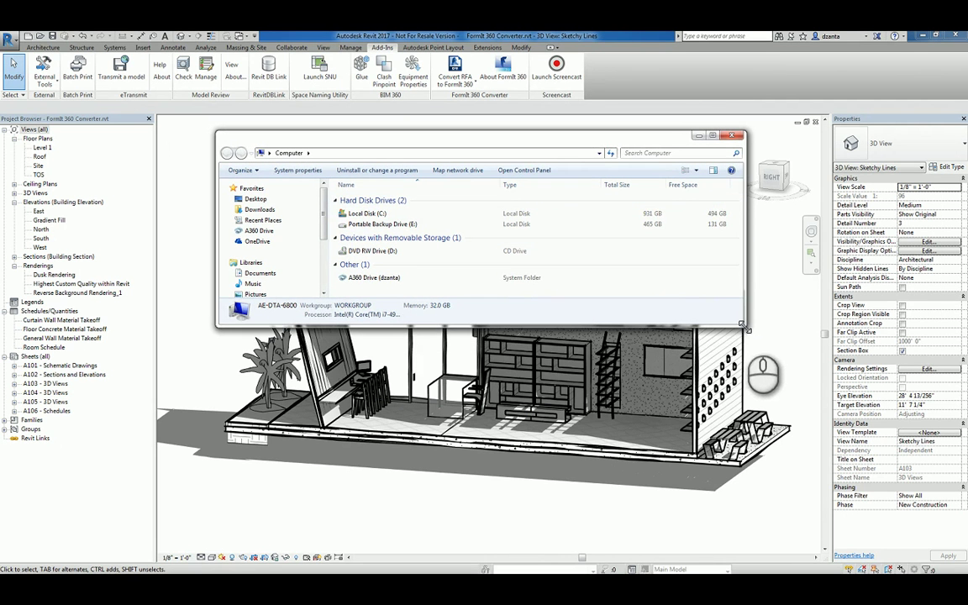
pyautogui.moveTo(741, 326); pyautogui.dragTo(714, 485)
pyautogui.click(299, 348)
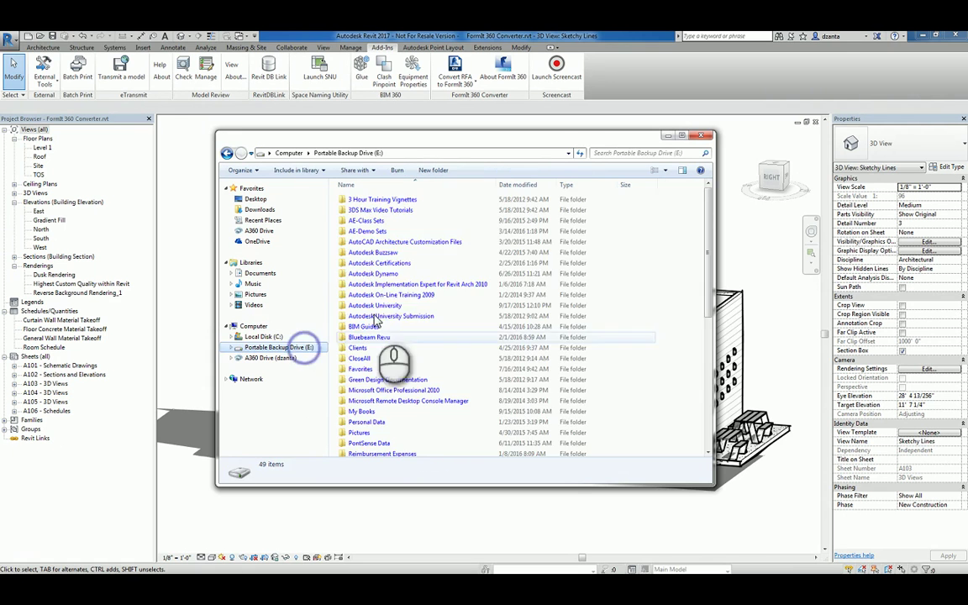
pyautogui.doubleClick(385, 281)
pyautogui.click(372, 234)
pyautogui.doubleClick(367, 241)
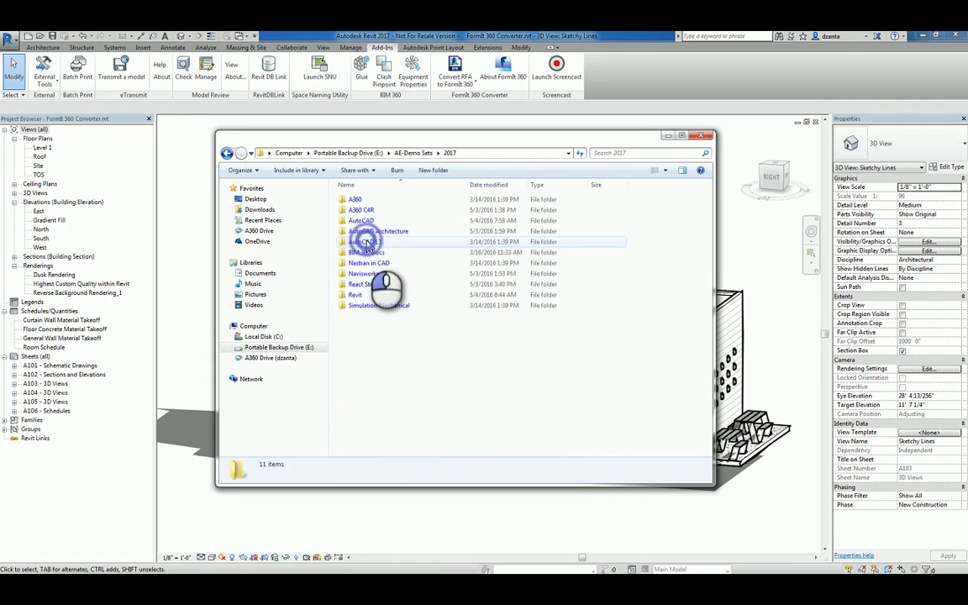
pyautogui.doubleClick(370, 294)
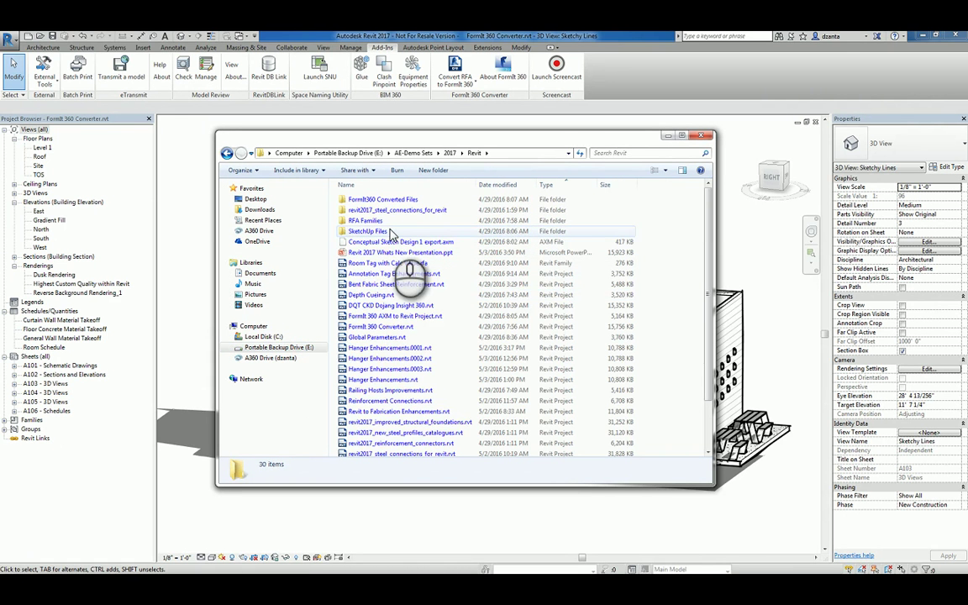
pyautogui.doubleClick(384, 221)
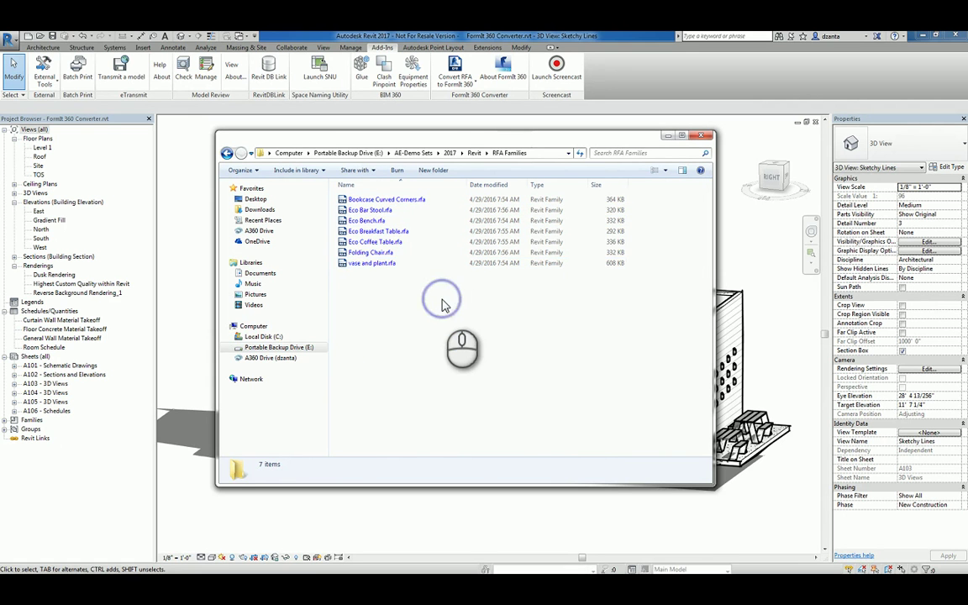
pyautogui.hotkey('alt', 'Left')
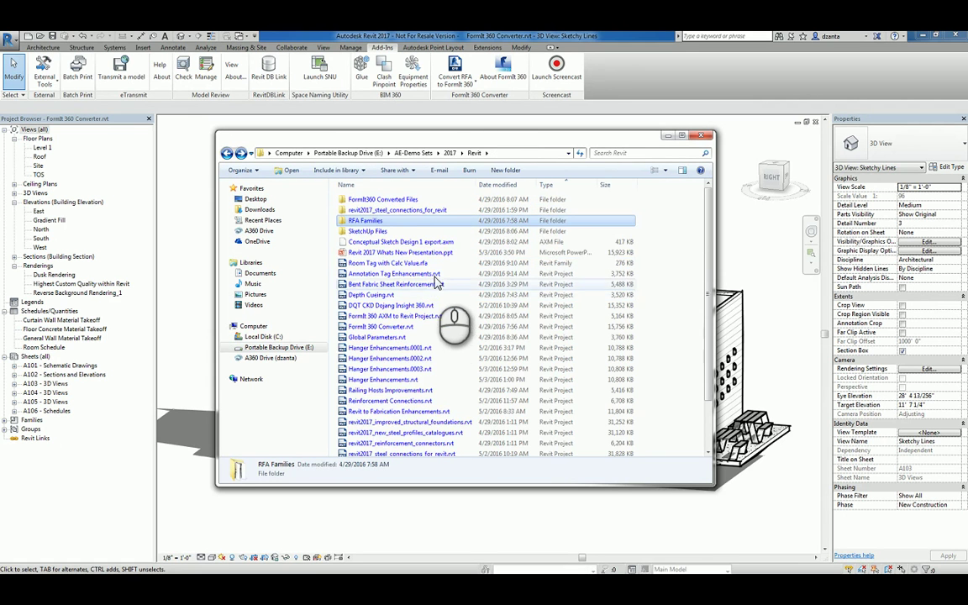
pyautogui.click(416, 201)
pyautogui.doubleClick(416, 201)
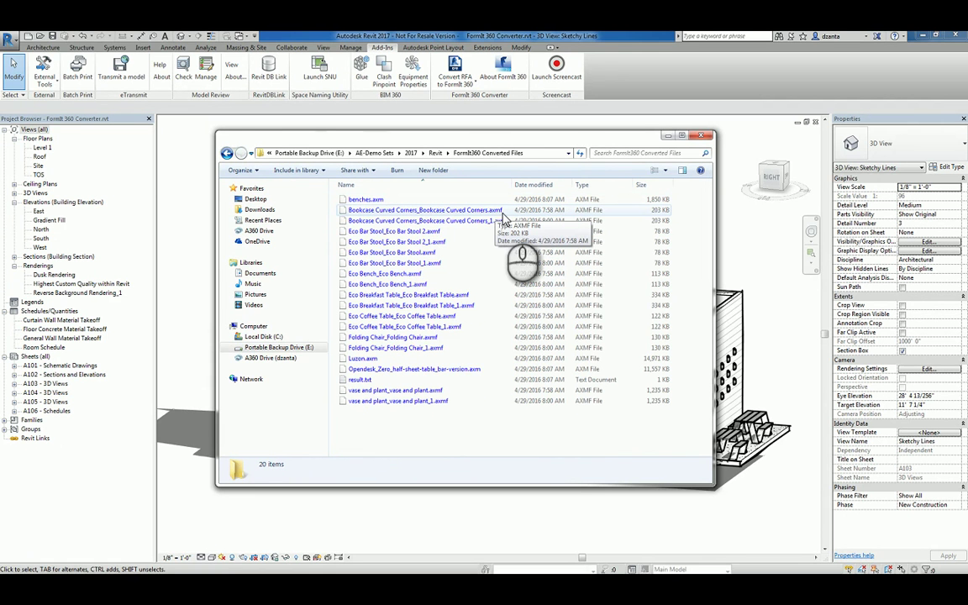
pyautogui.click(701, 135)
# Step: Switch to FormIt 360, then zoom and orbit the Conceptual Sketch Design 1 site model
pyautogui.click(640, 169)
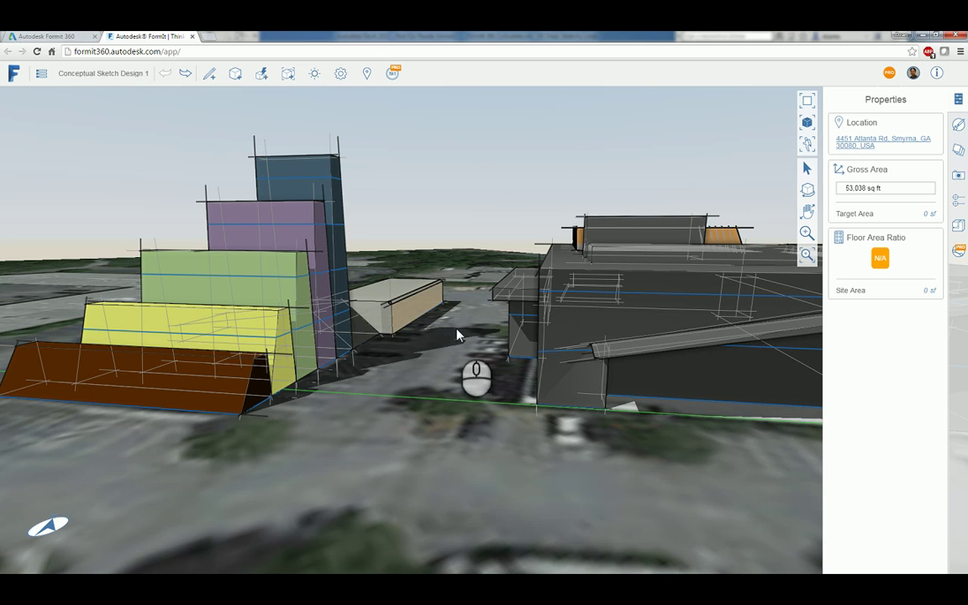
pyautogui.scroll(-2, 470, 335)
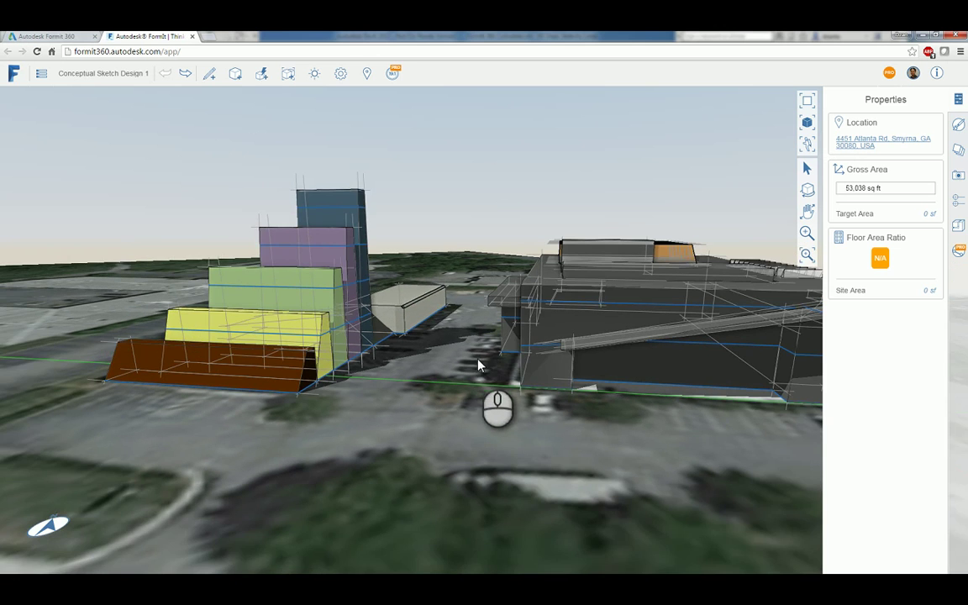
pyautogui.moveTo(458, 346); pyautogui.dragTo(406, 393, button='middle')
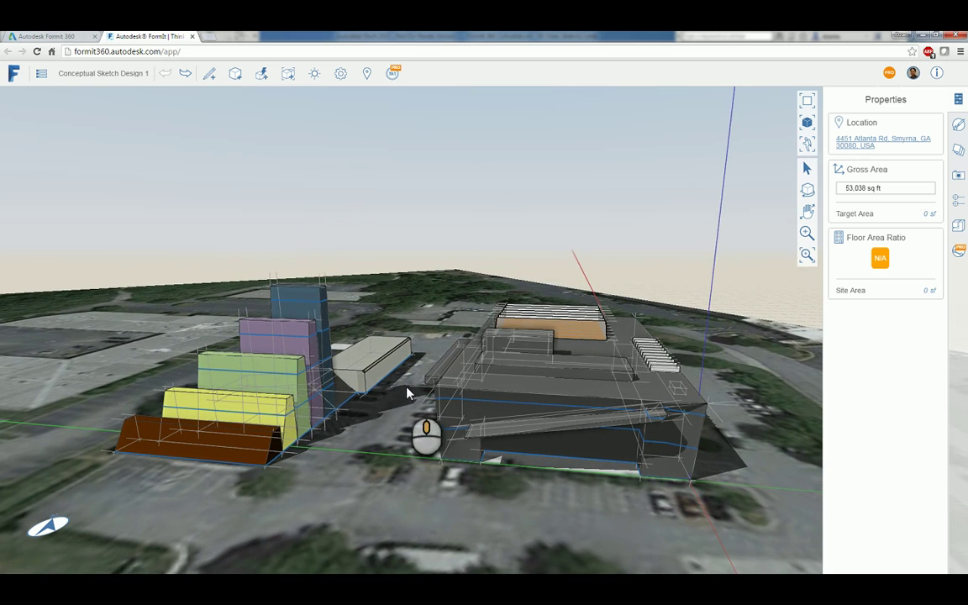
# Step: Scale a face of the yellow block, moving the scaling base point up-left
pyautogui.click(284, 373)
pyautogui.rightClick(284, 373)
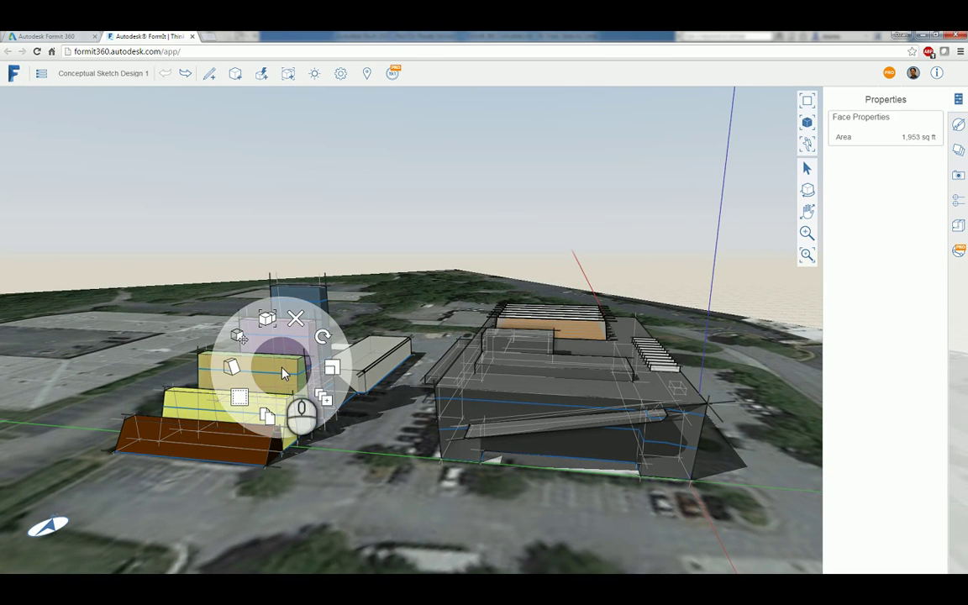
pyautogui.click(239, 397)
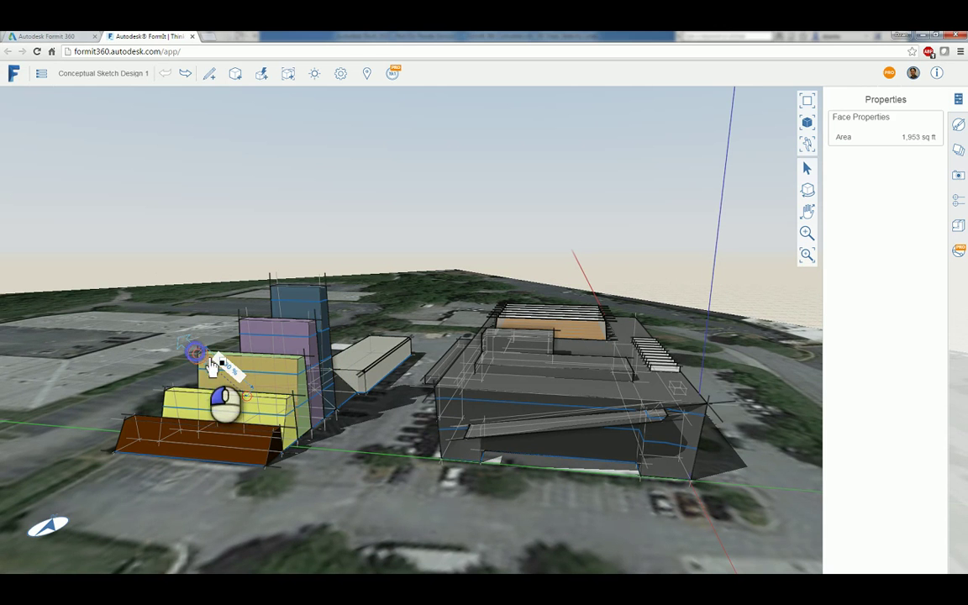
pyautogui.moveTo(223, 379); pyautogui.dragTo(192, 378)
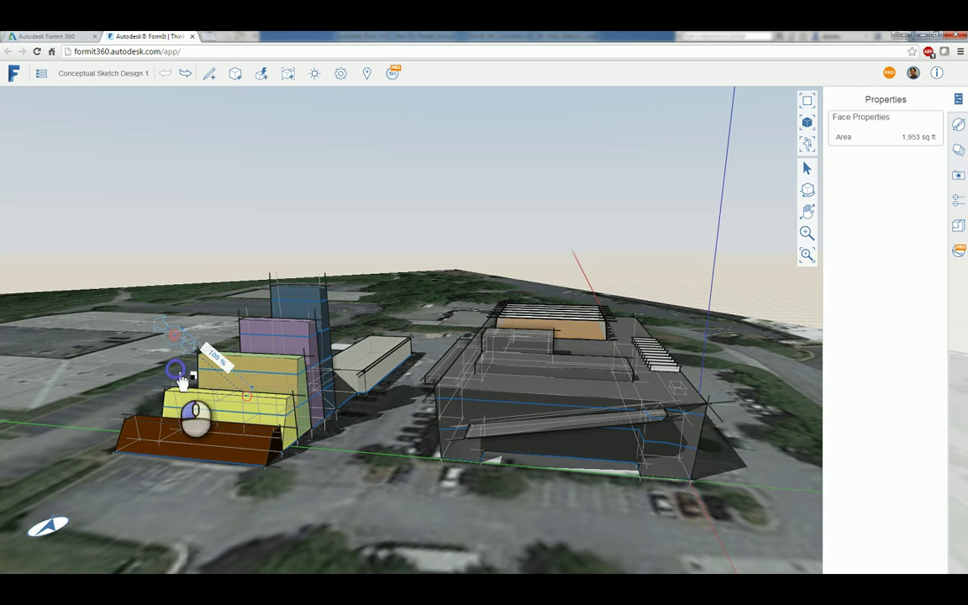
pyautogui.scroll(3, 173, 402)
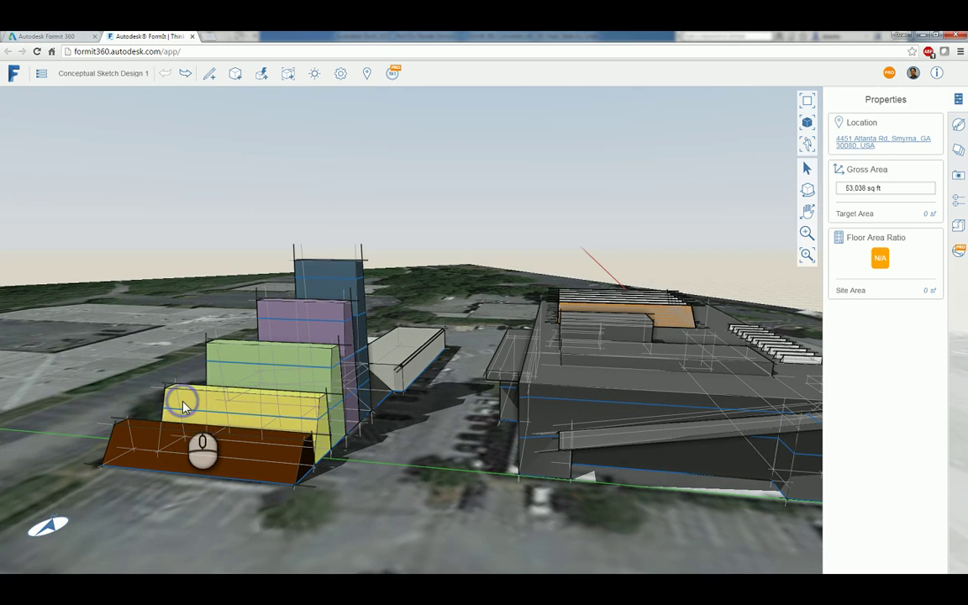
# Step: Scale a face of the yellow mass again to resize it
pyautogui.click(185, 407)
pyautogui.rightClick(184, 404)
pyautogui.click(233, 401)
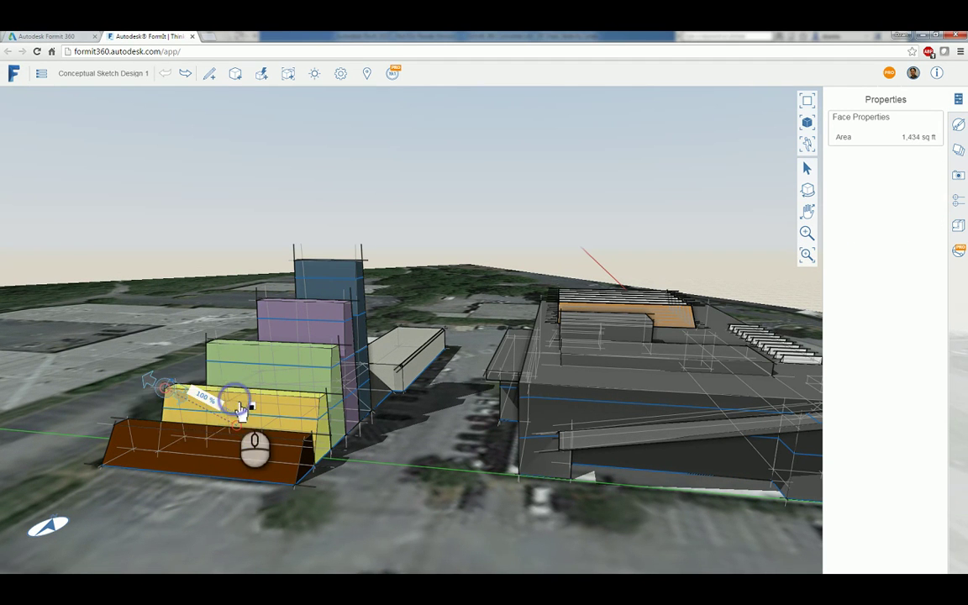
pyautogui.moveTo(162, 391); pyautogui.dragTo(145, 357)
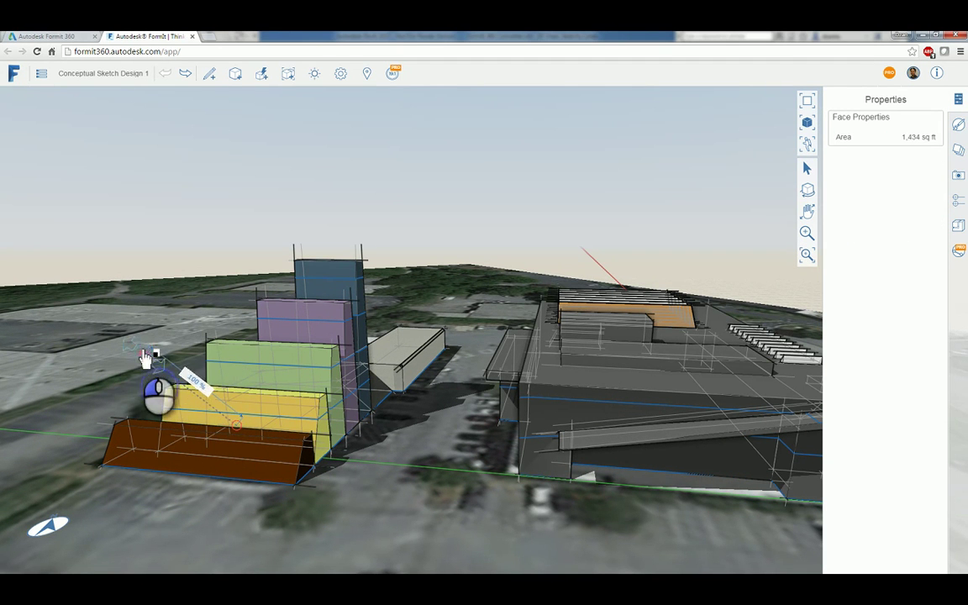
# Step: Rotate the yellow mass to 327° with Move/Rotate, reposition the pivot, then deselect
pyautogui.rightClick(232, 401)
pyautogui.click(185, 403)
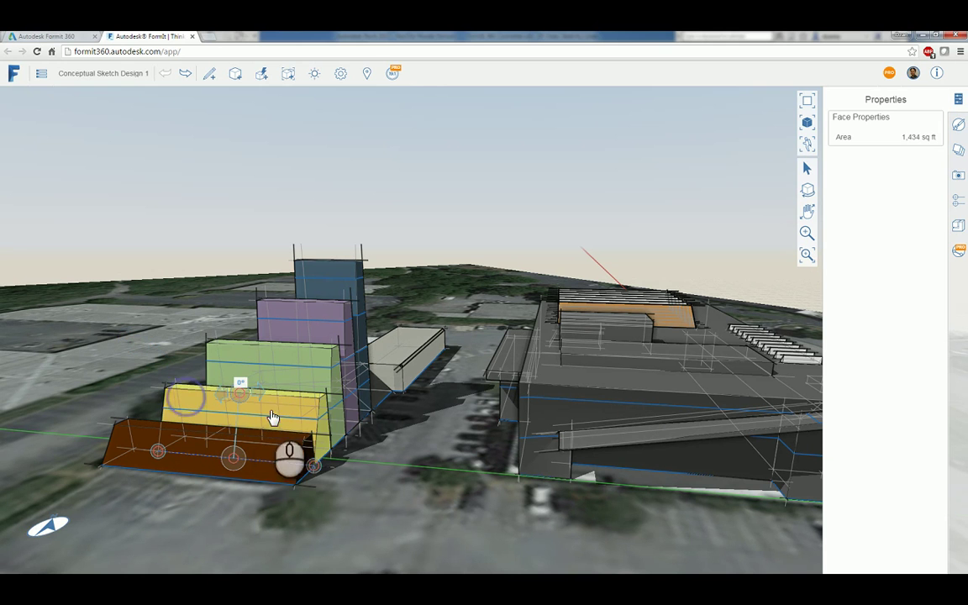
pyautogui.moveTo(276, 398); pyautogui.dragTo(263, 457)
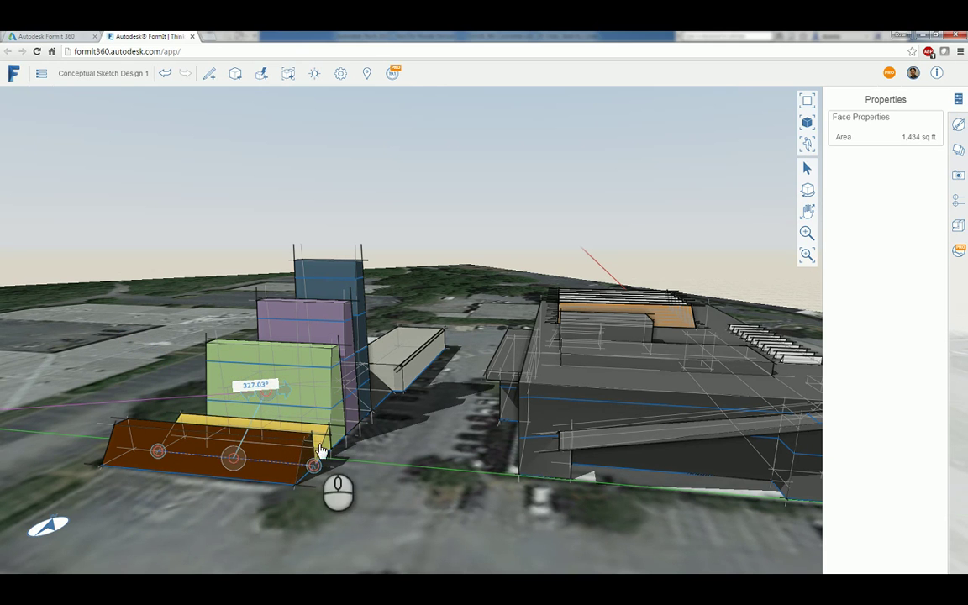
pyautogui.moveTo(327, 475); pyautogui.dragTo(354, 509)
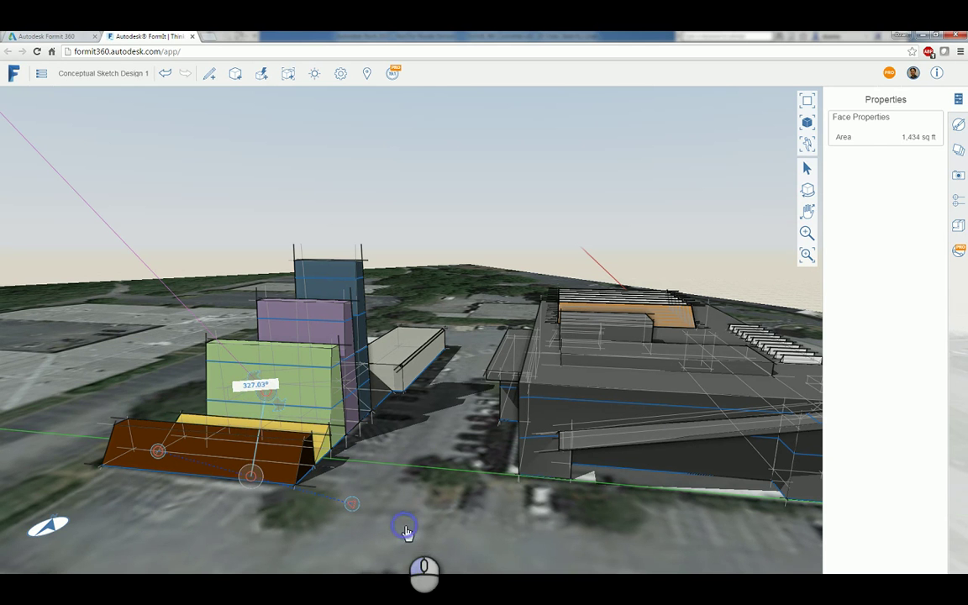
pyautogui.click(429, 437)
# Step: Orbit around the site to inspect the buildings from several angles
pyautogui.moveTo(459, 406); pyautogui.dragTo(485, 406, button='middle')
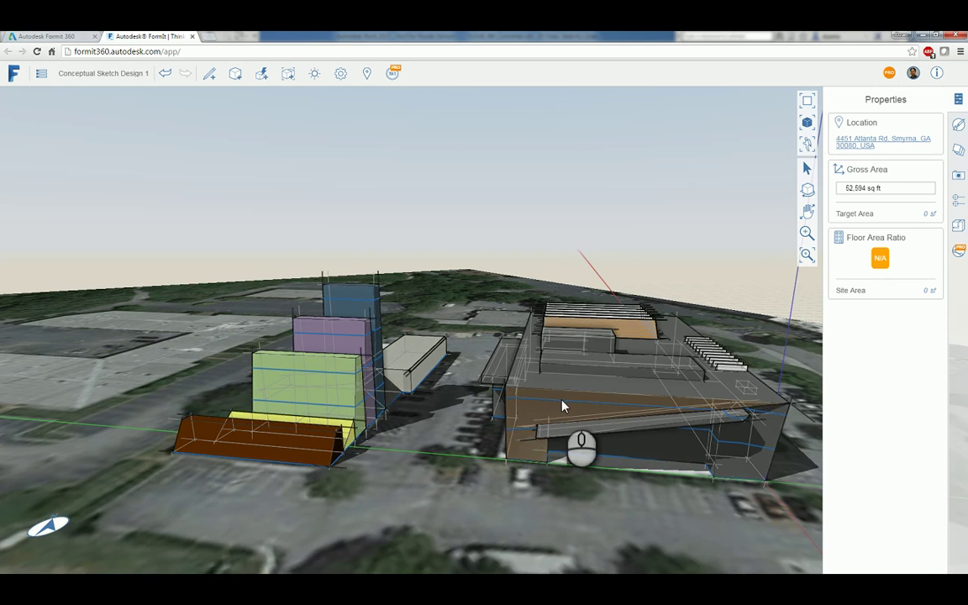
pyautogui.moveTo(559, 402); pyautogui.dragTo(443, 405, button='middle')
pyautogui.moveTo(594, 386); pyautogui.dragTo(550, 297, button='middle')
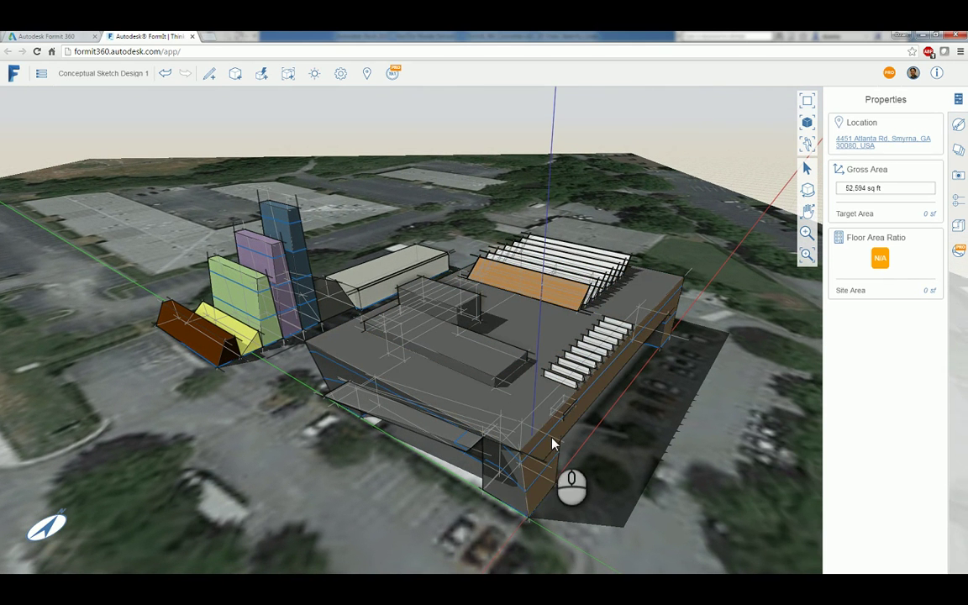
pyautogui.moveTo(432, 479); pyautogui.dragTo(451, 464, button='middle')
pyautogui.moveTo(676, 276); pyautogui.dragTo(649, 221, button='middle')
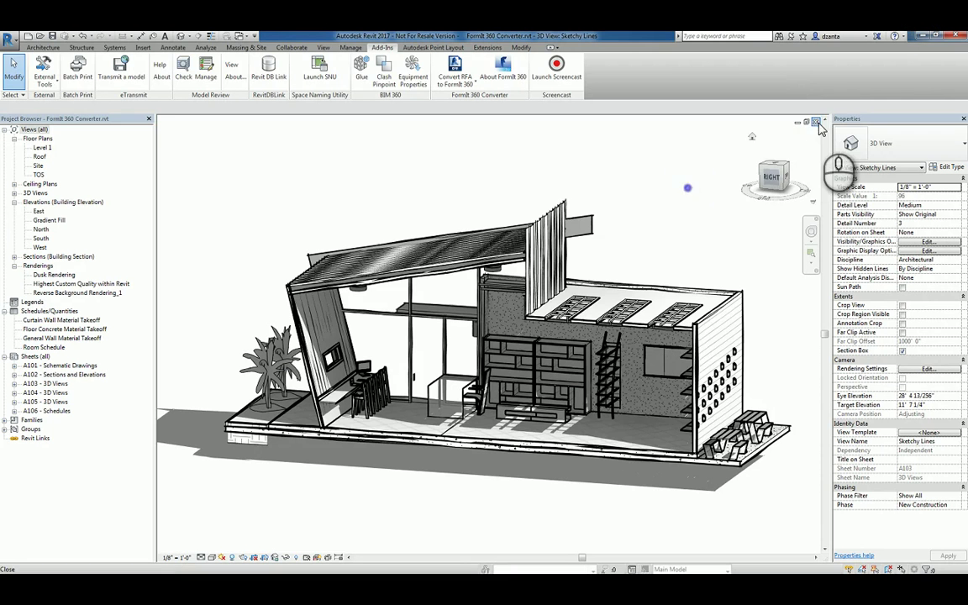
# Step: Close the converter project without saving and browse to Railing Hosts Improvements.rvt in Open
pyautogui.click(814, 122)
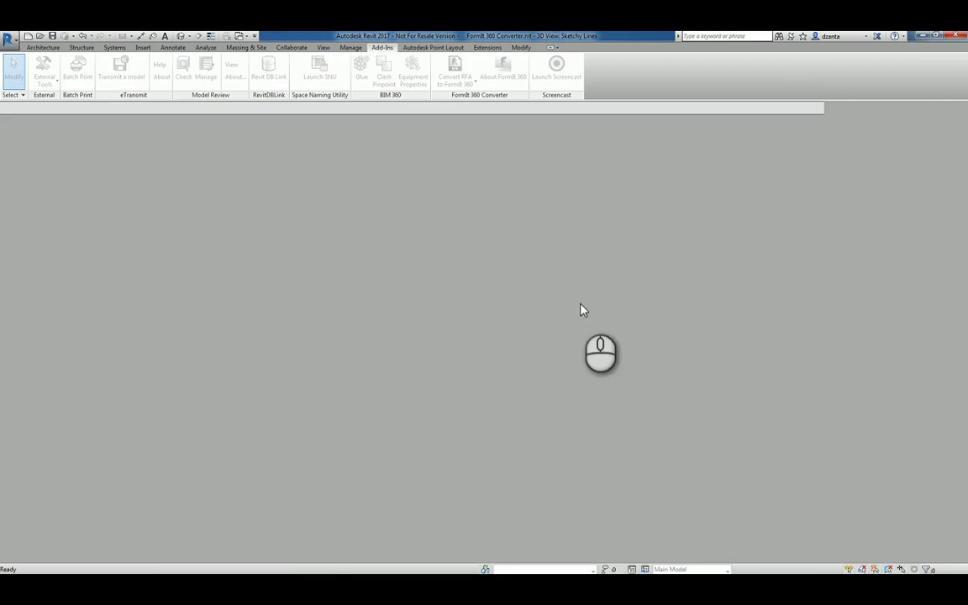
pyautogui.click(510, 313)
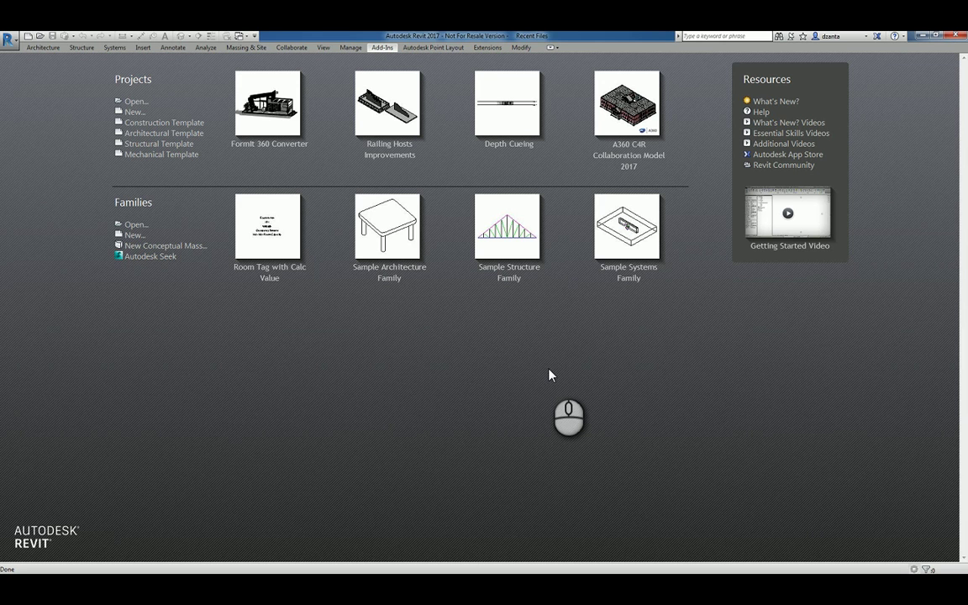
pyautogui.click(135, 101)
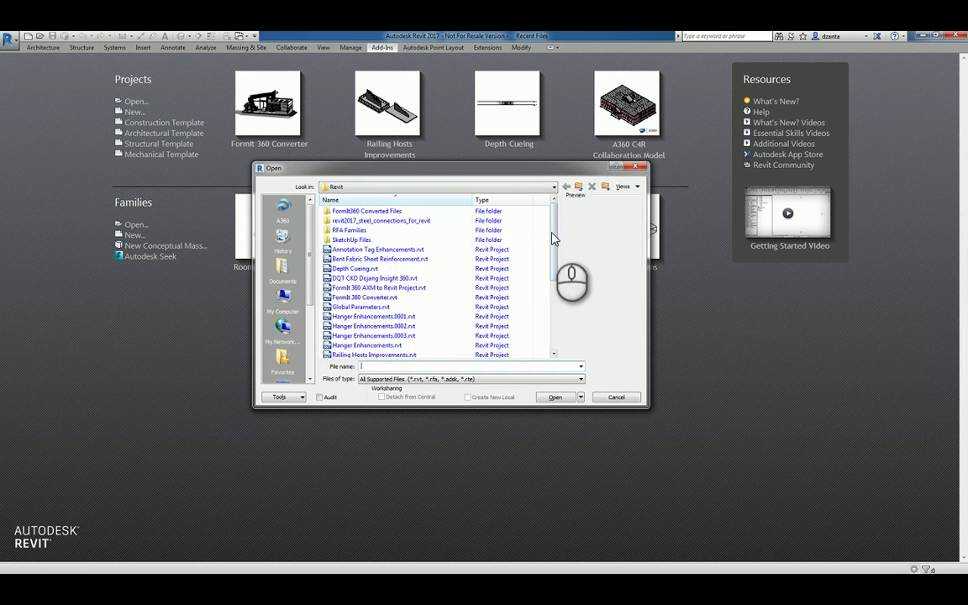
pyautogui.moveTo(554, 225)
pyautogui.mouseDown()
pyautogui.moveTo(561, 313)
pyautogui.moveTo(562, 244)
pyautogui.mouseUp()
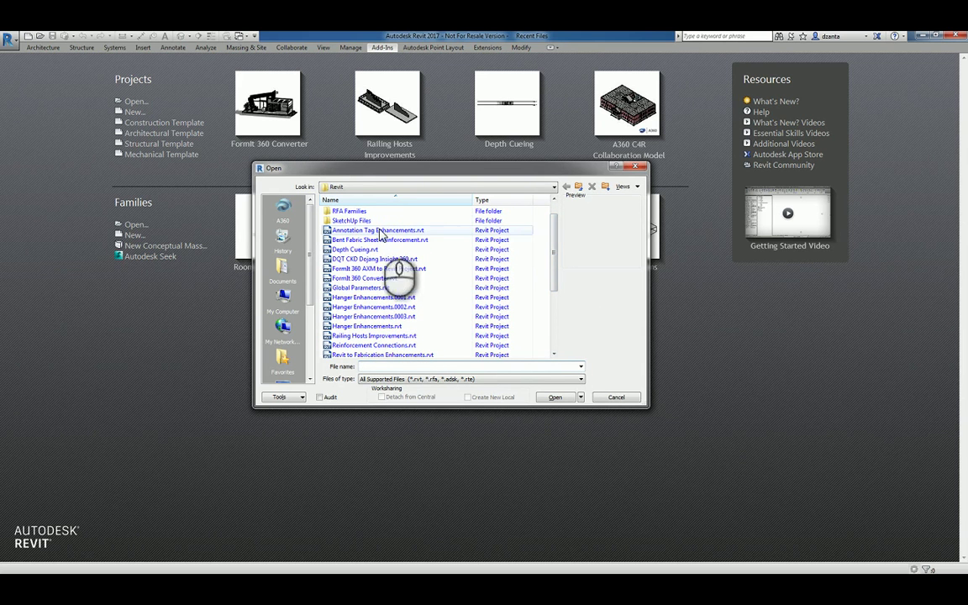
pyautogui.click(402, 335)
# Step: Cancel the Open dialog and start a new project from the Architectural Template
pyautogui.scroll(-3, 403, 334)
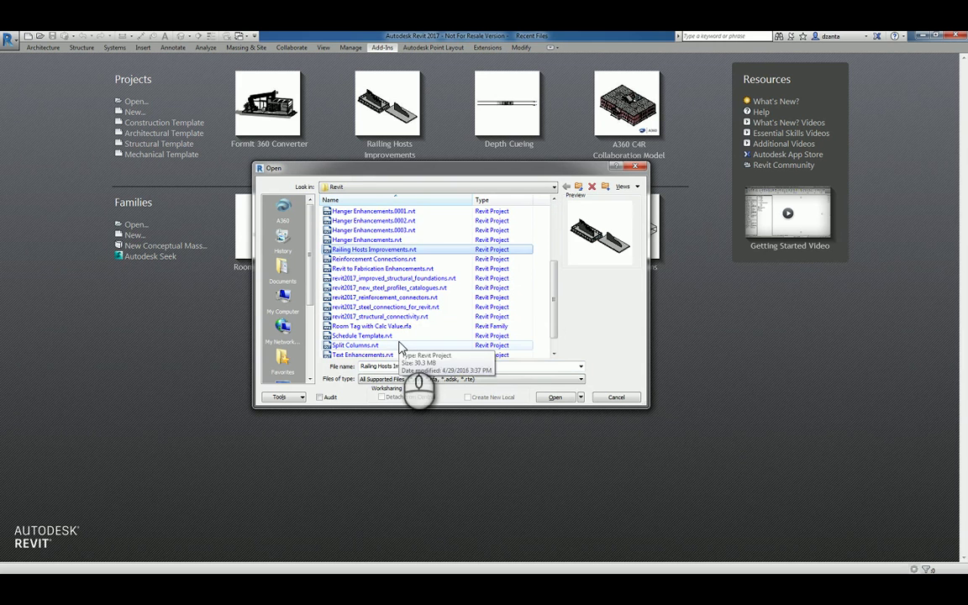
pyautogui.scroll(-1, 400, 341)
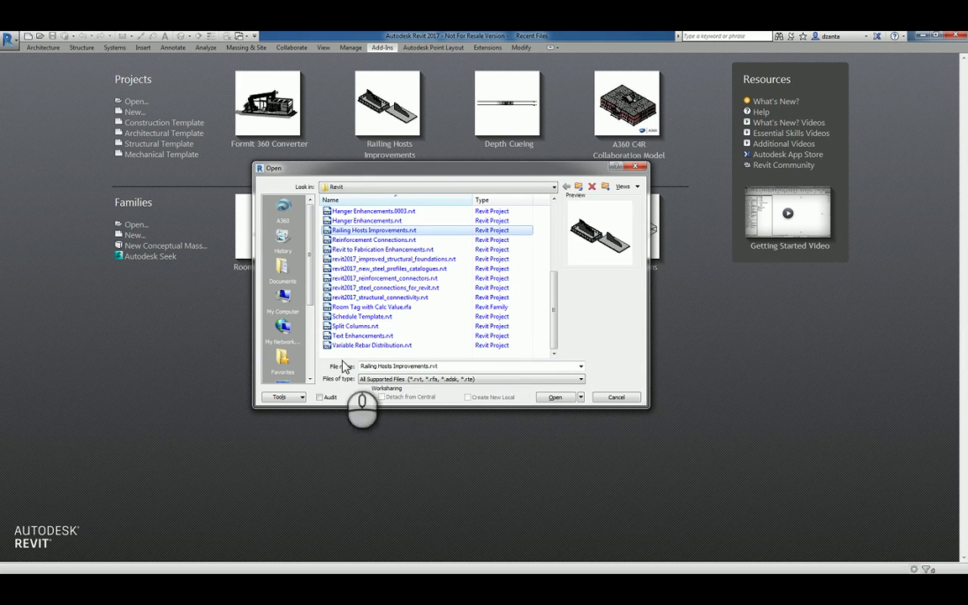
pyautogui.click(635, 167)
pyautogui.click(170, 134)
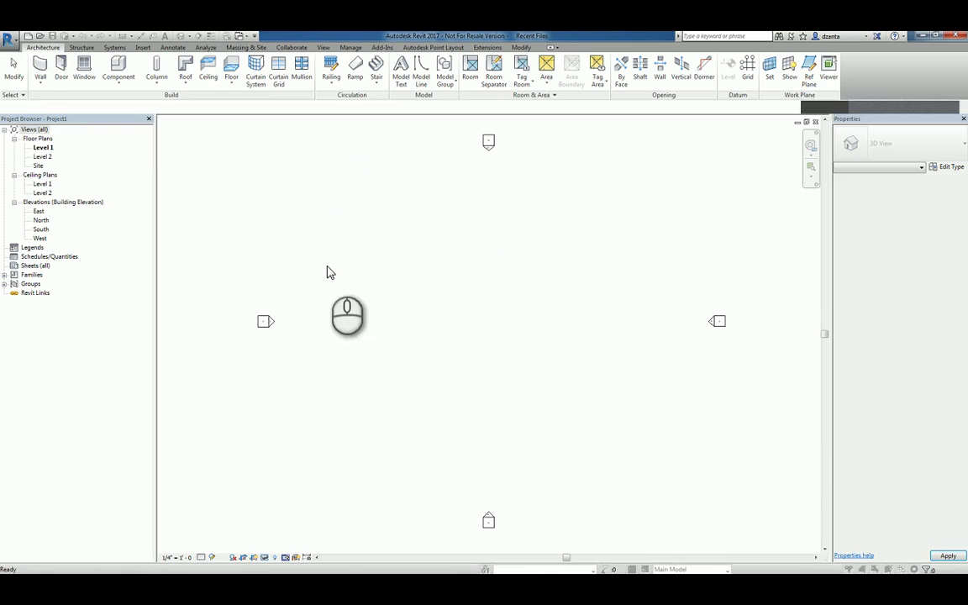
# Step: Draw two overlapping rectangular walls on Level 1 with the Wall tool's Rectangle option
pyautogui.click(40, 67)
pyautogui.click(412, 60)
pyautogui.click(452, 338)
pyautogui.click(521, 285)
pyautogui.click(497, 313)
pyautogui.click(549, 264)
pyautogui.click(14, 69)
pyautogui.click(13, 69)
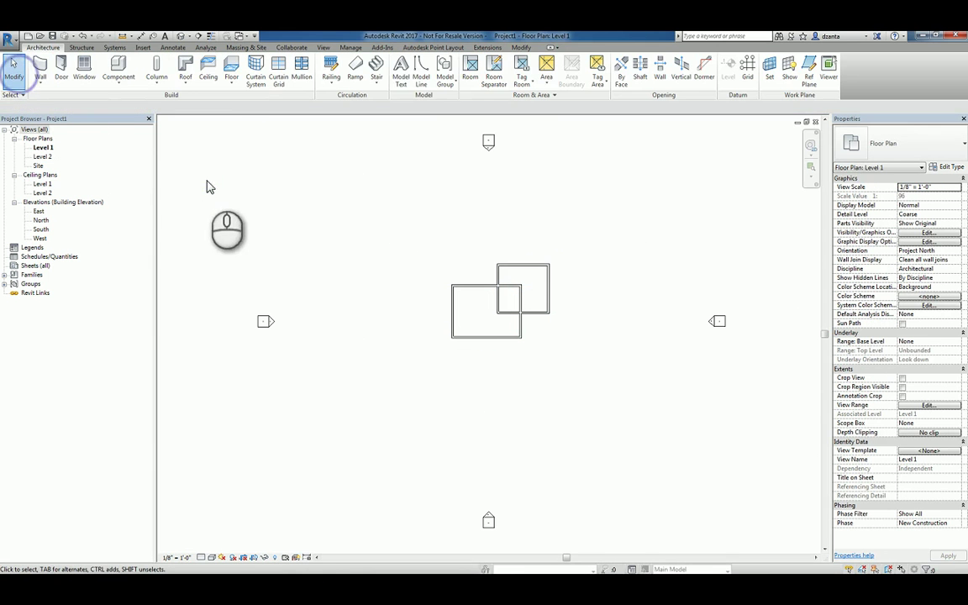
# Step: Launch Insight 360 from the Analyze tab and drag its window over the drawing
pyautogui.click(205, 48)
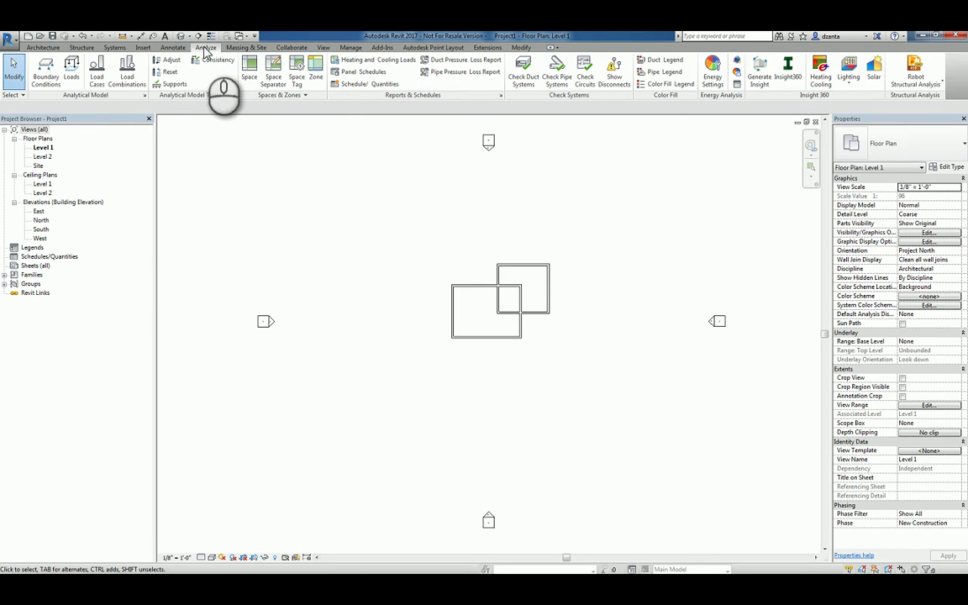
pyautogui.click(796, 78)
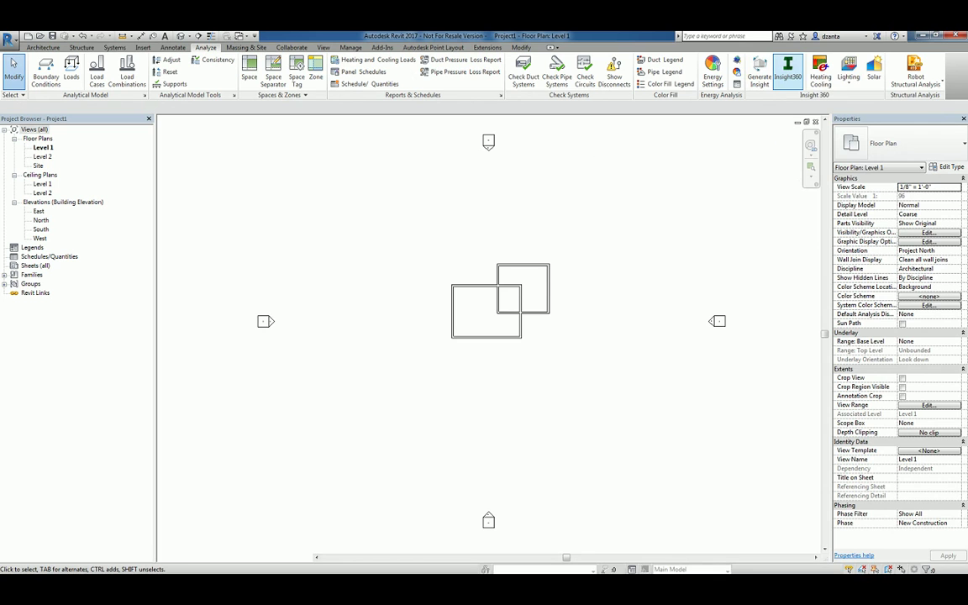
pyautogui.moveTo(928, 147)
pyautogui.mouseDown()
pyautogui.moveTo(659, 147)
pyautogui.moveTo(386, 113)
pyautogui.moveTo(319, 82)
pyautogui.mouseUp()
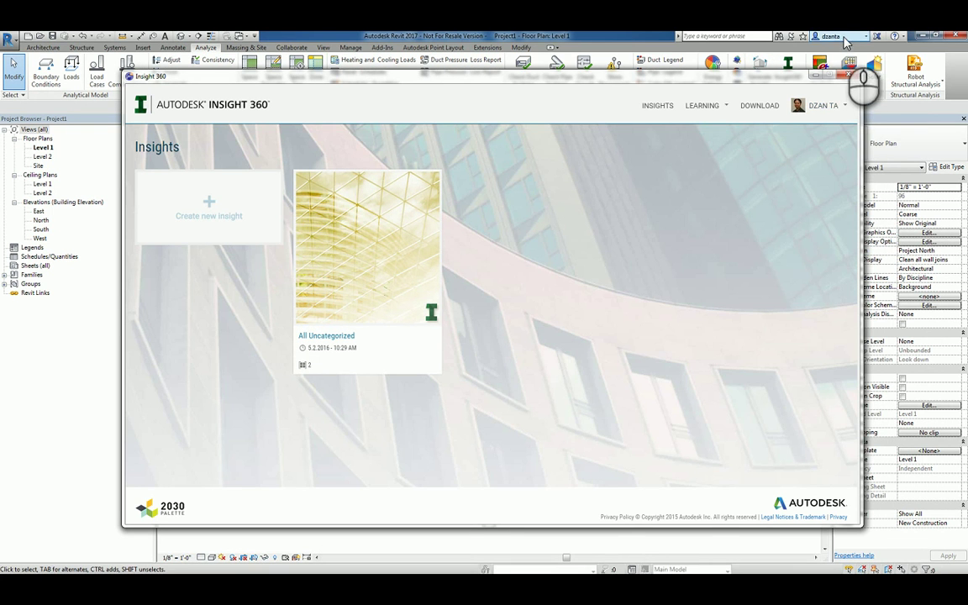
# Step: Open the DQT CKD Dojang Insight 360 card from the All Uncategorized insights
pyautogui.click(356, 275)
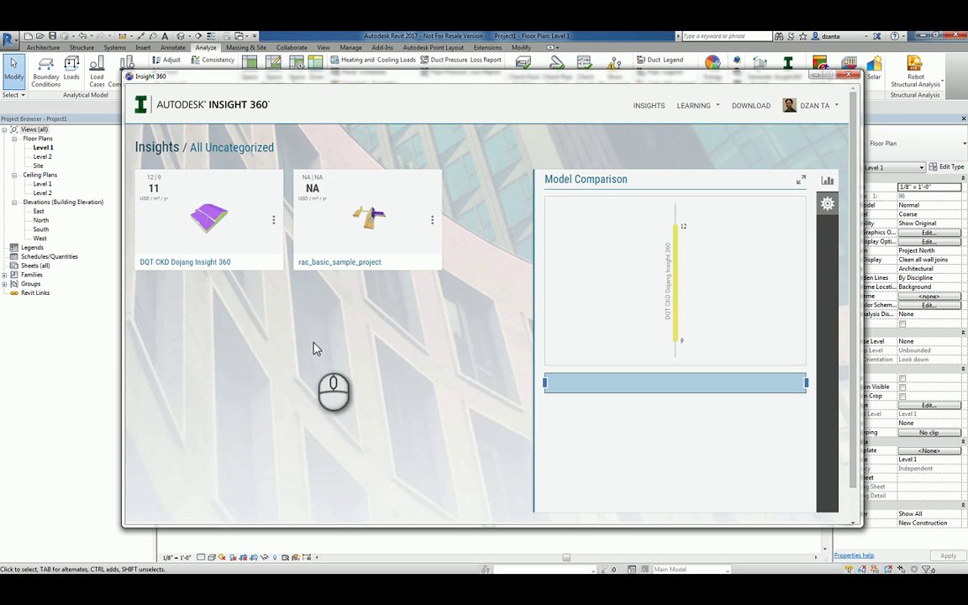
pyautogui.click(206, 226)
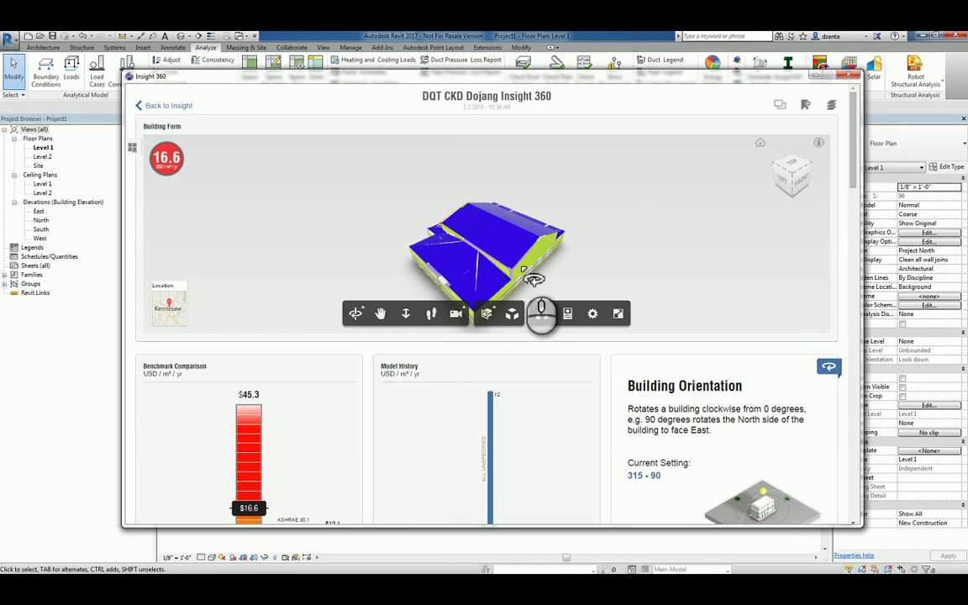
# Step: Orbit and slightly explode the DQT CKD Dojang model, then scroll to the benchmark cards
pyautogui.moveTo(541, 303); pyautogui.dragTo(441, 244)
pyautogui.click(512, 314)
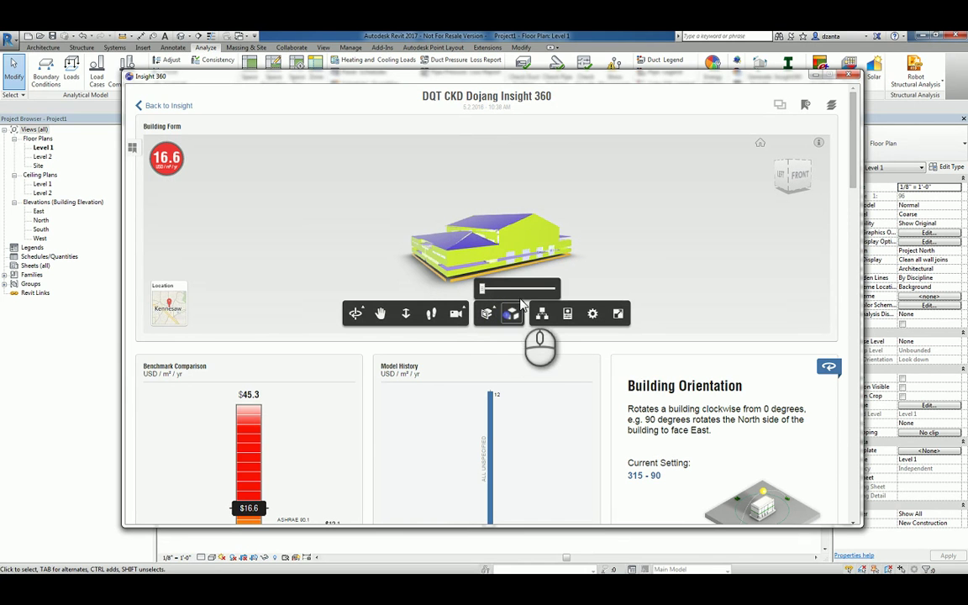
pyautogui.moveTo(486, 288); pyautogui.dragTo(505, 296)
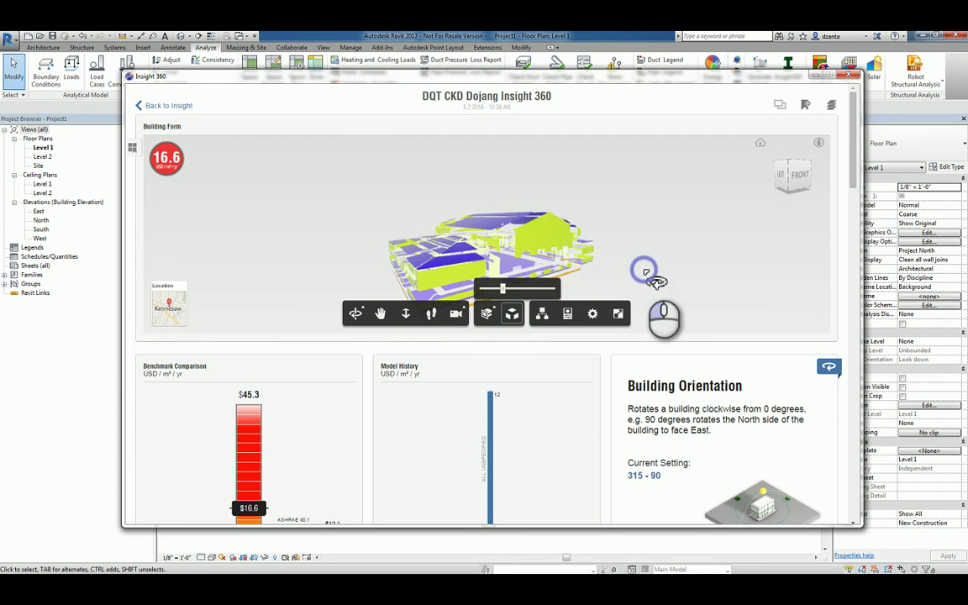
pyautogui.moveTo(677, 304); pyautogui.dragTo(668, 298)
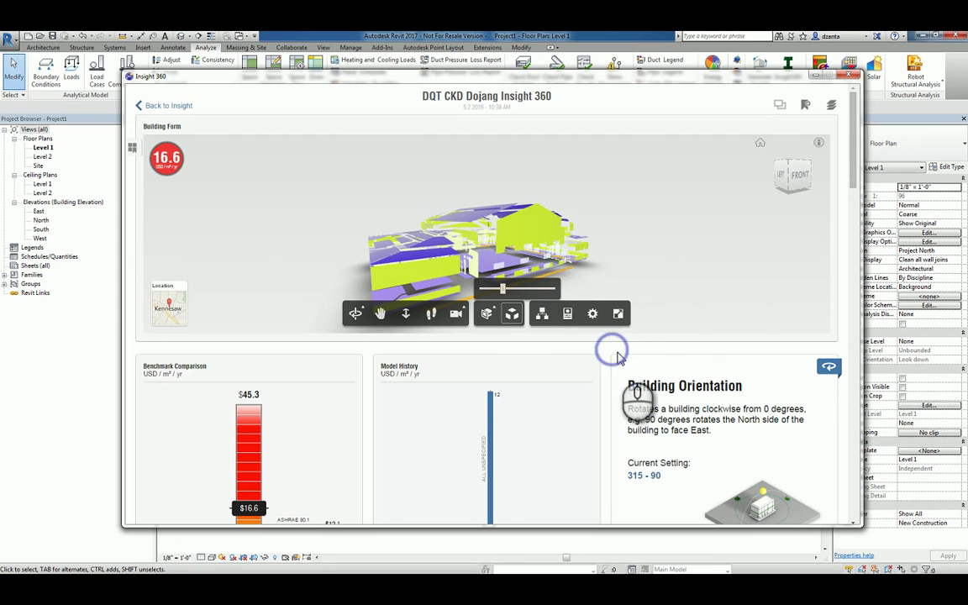
pyautogui.scroll(-5, 613, 352)
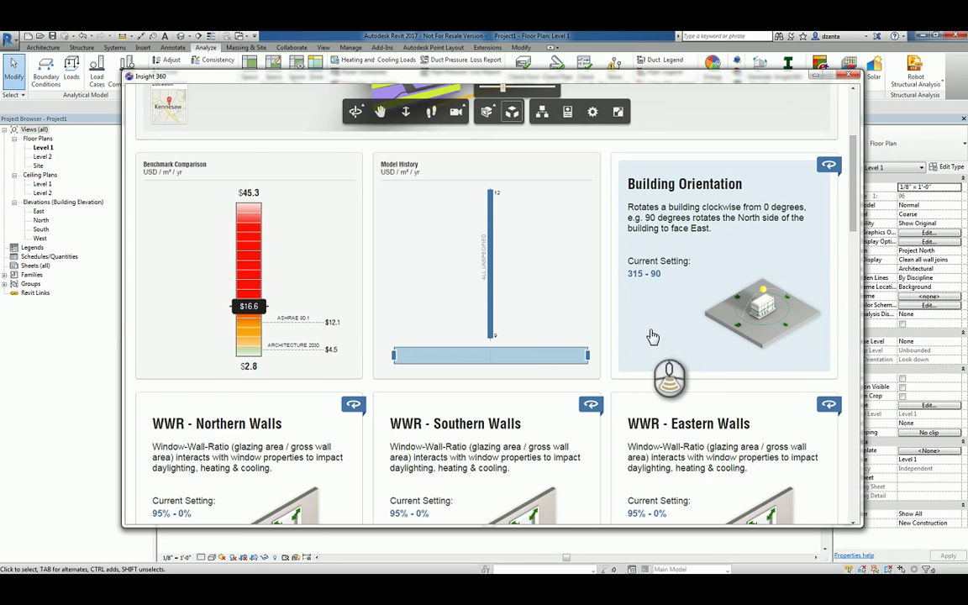
# Step: Scroll through the DQT CKD Dojang result cards, then close the Insight 360 window
pyautogui.scroll(-3, 638, 336)
pyautogui.scroll(-1, 663, 361)
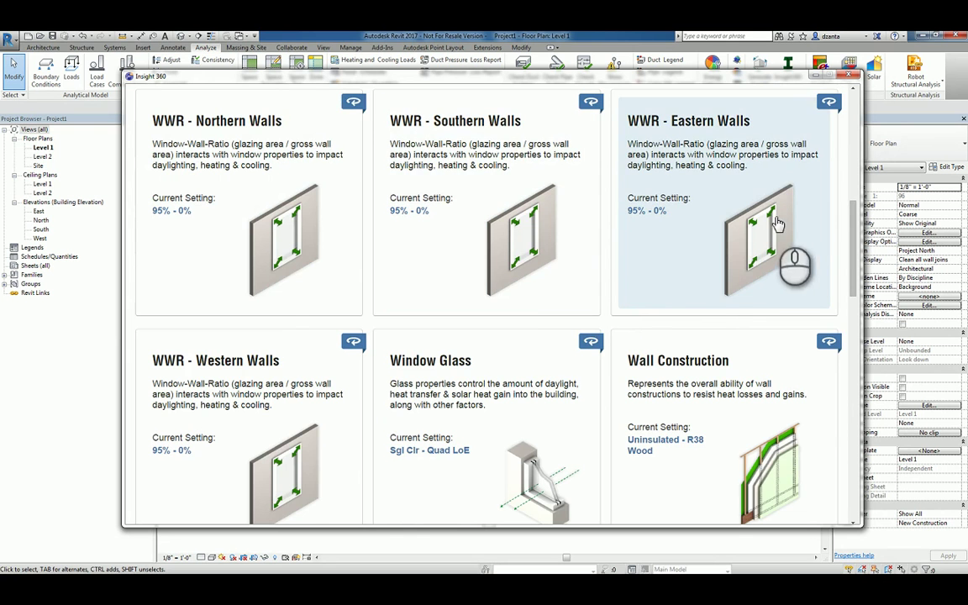
pyautogui.scroll(-3, 687, 273)
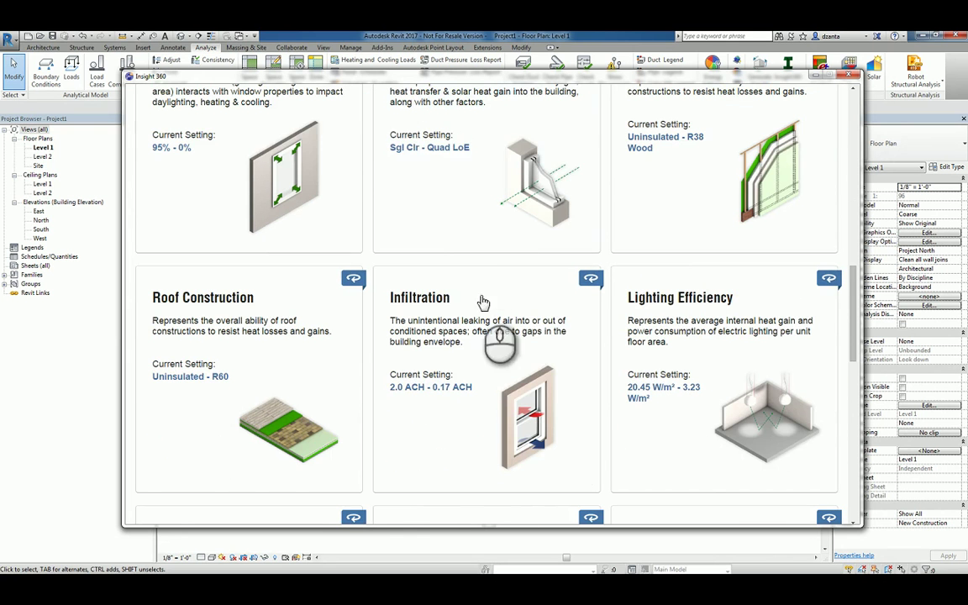
pyautogui.scroll(-1, 485, 400)
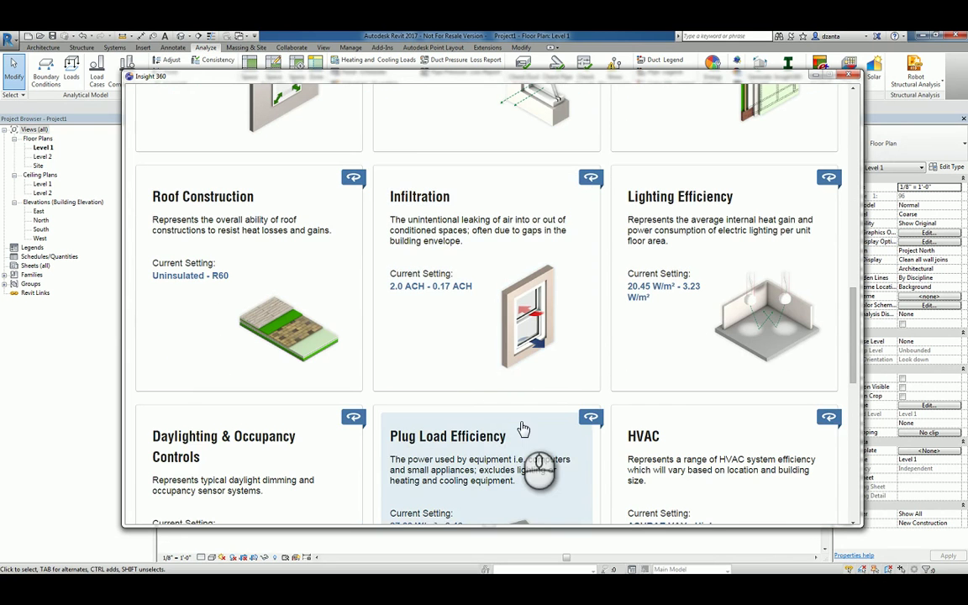
pyautogui.scroll(-1, 523, 429)
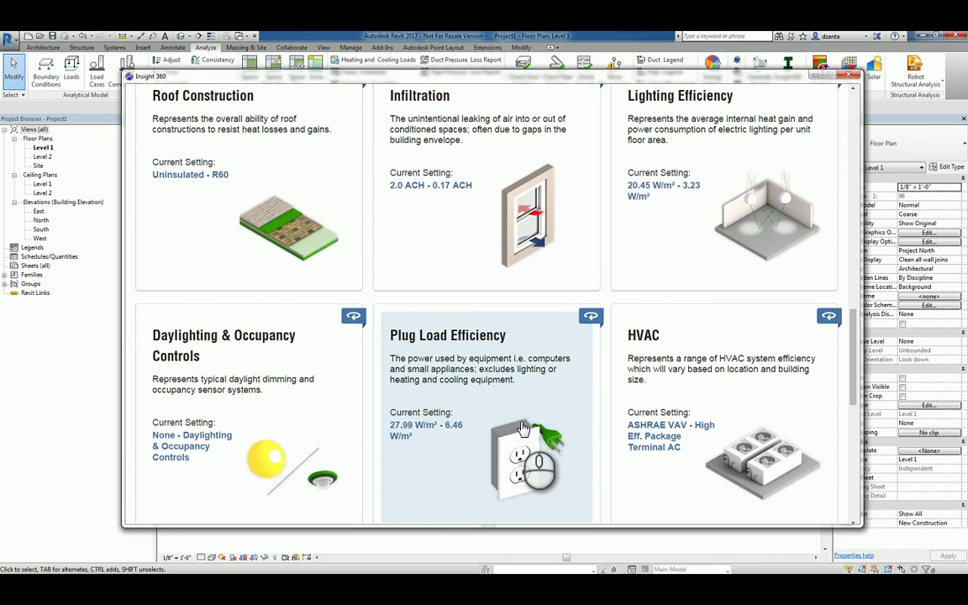
pyautogui.scroll(-2, 522, 429)
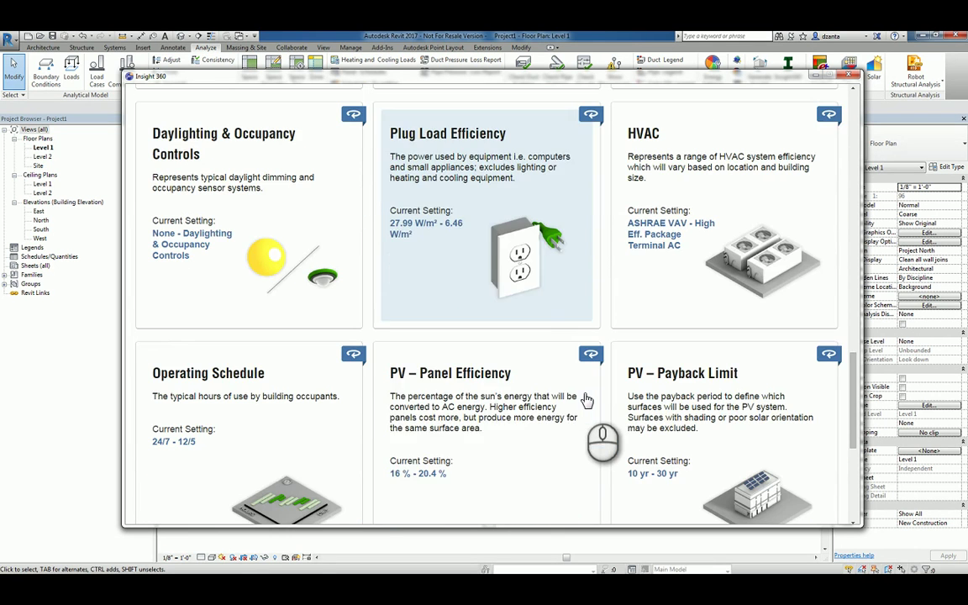
pyautogui.scroll(-2, 519, 372)
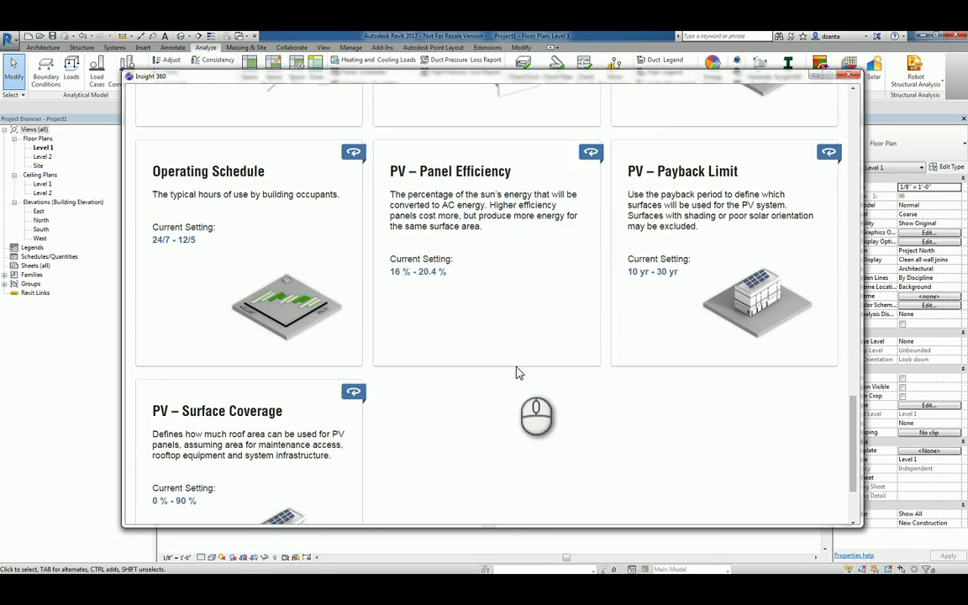
pyautogui.scroll(-1, 518, 372)
pyautogui.scroll(8, 518, 372)
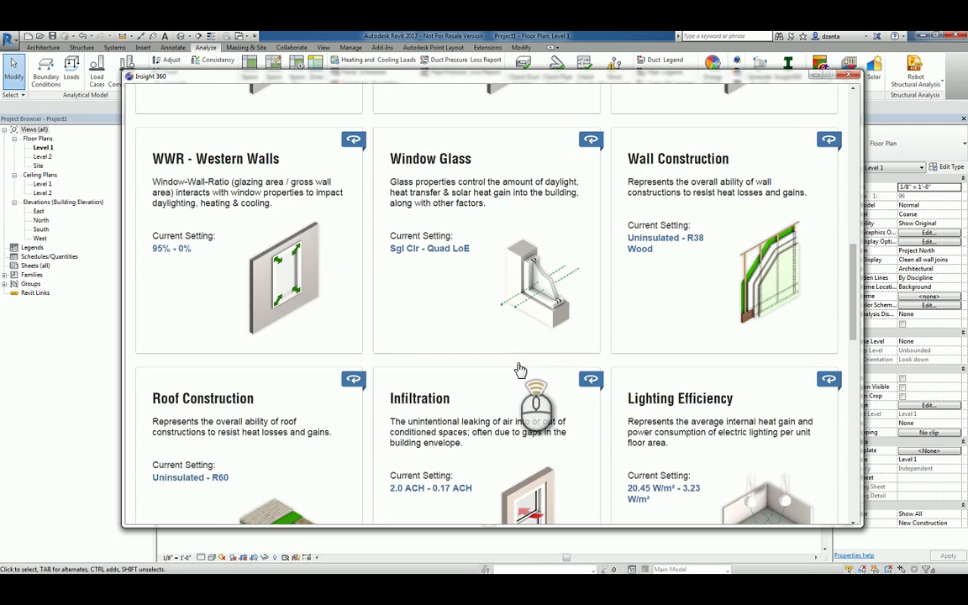
pyautogui.click(850, 75)
# Step: Discard Project1's changes and open Global Parameters.rvt to its Level 1 bedroom plan
pyautogui.click(814, 122)
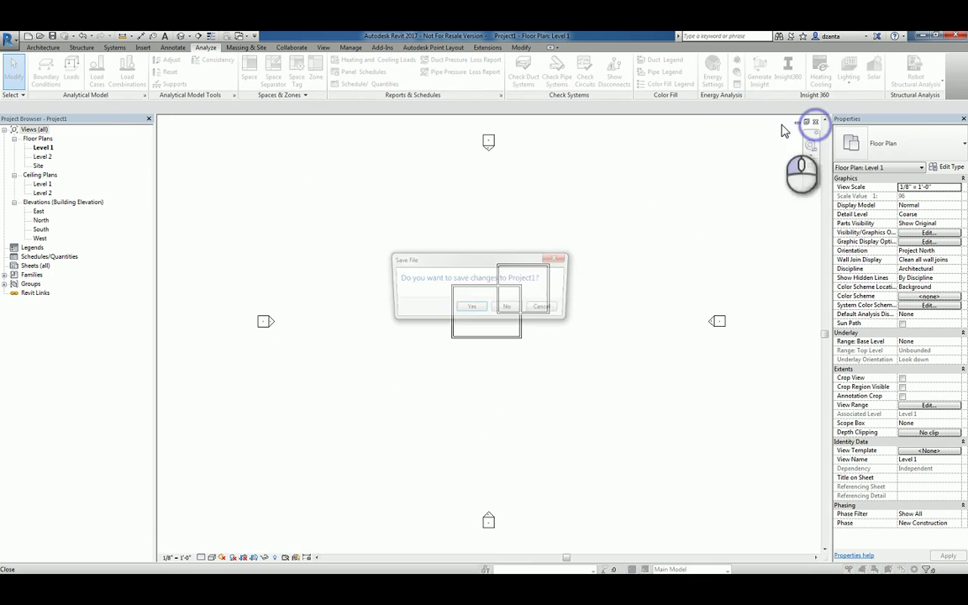
pyautogui.click(511, 308)
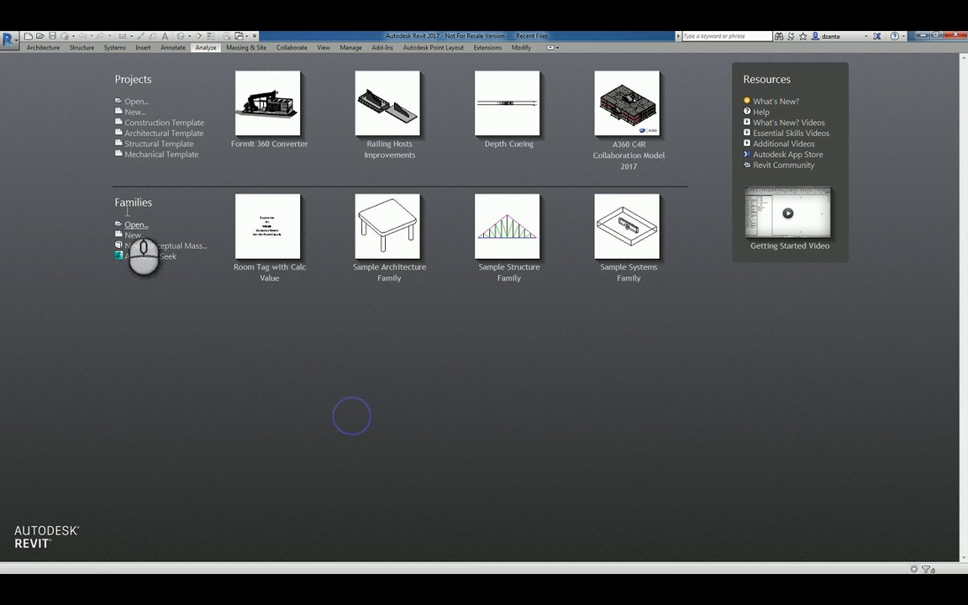
pyautogui.click(137, 101)
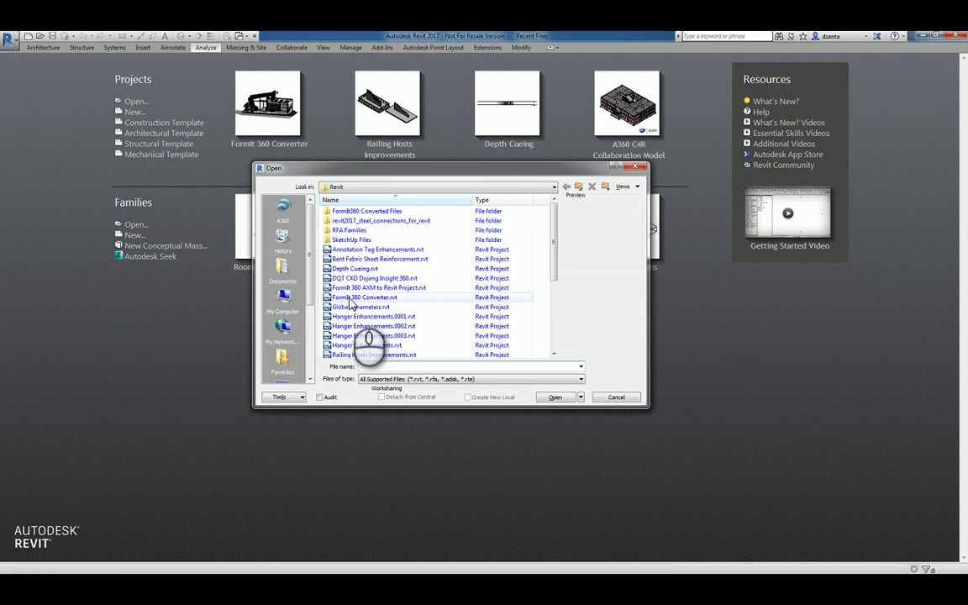
pyautogui.click(362, 306)
pyautogui.click(554, 397)
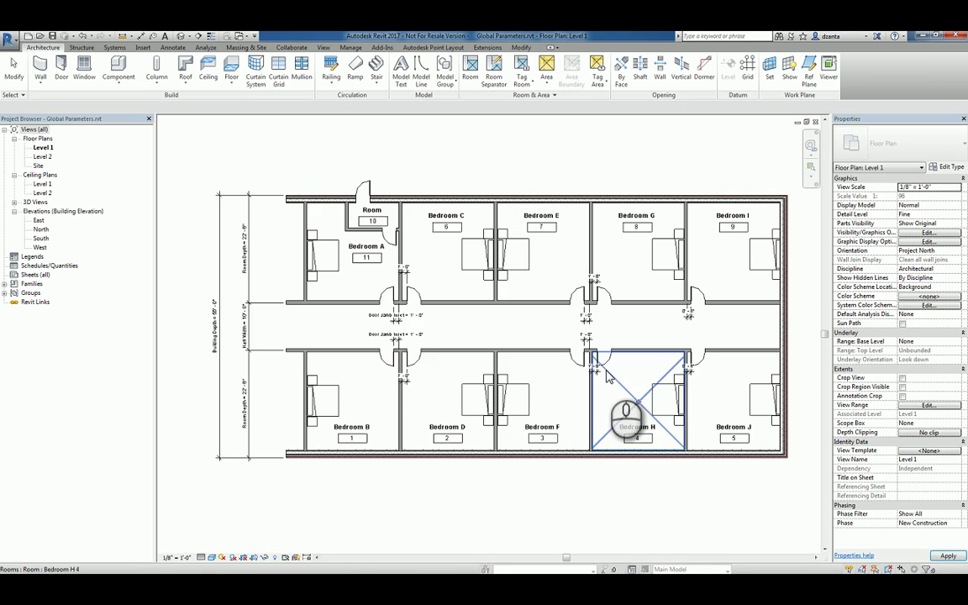
pyautogui.click(455, 479)
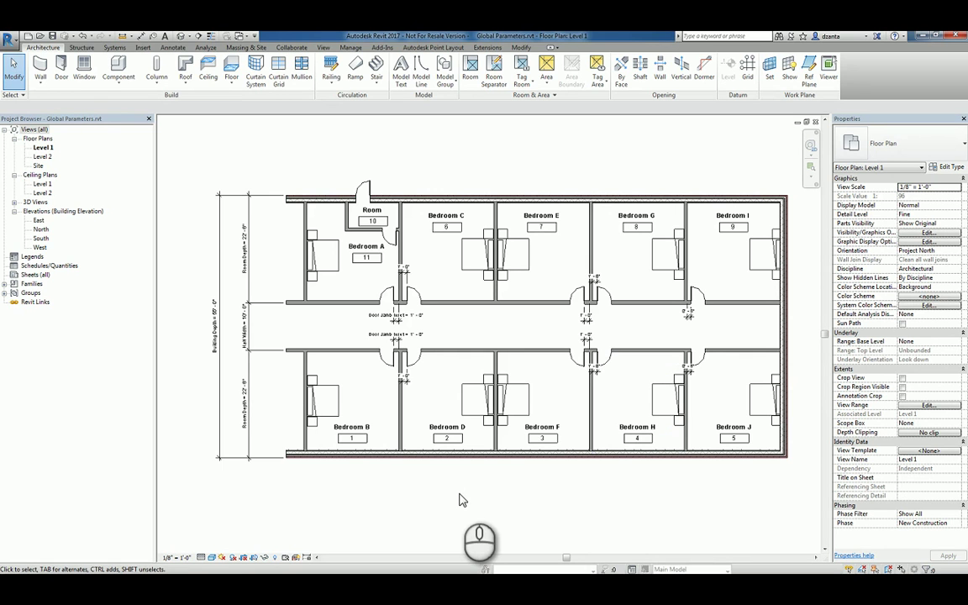
pyautogui.click(507, 395)
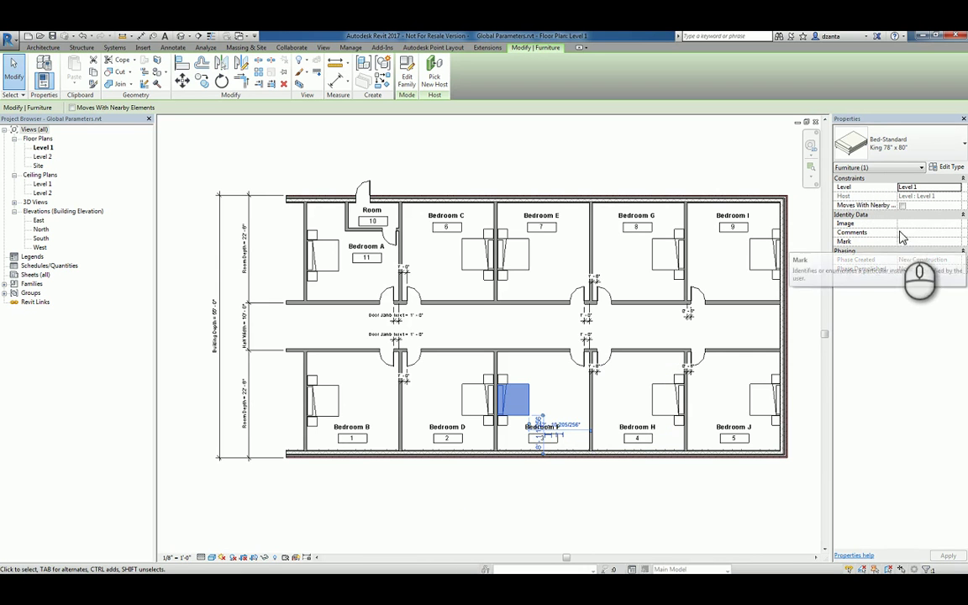
pyautogui.click(947, 166)
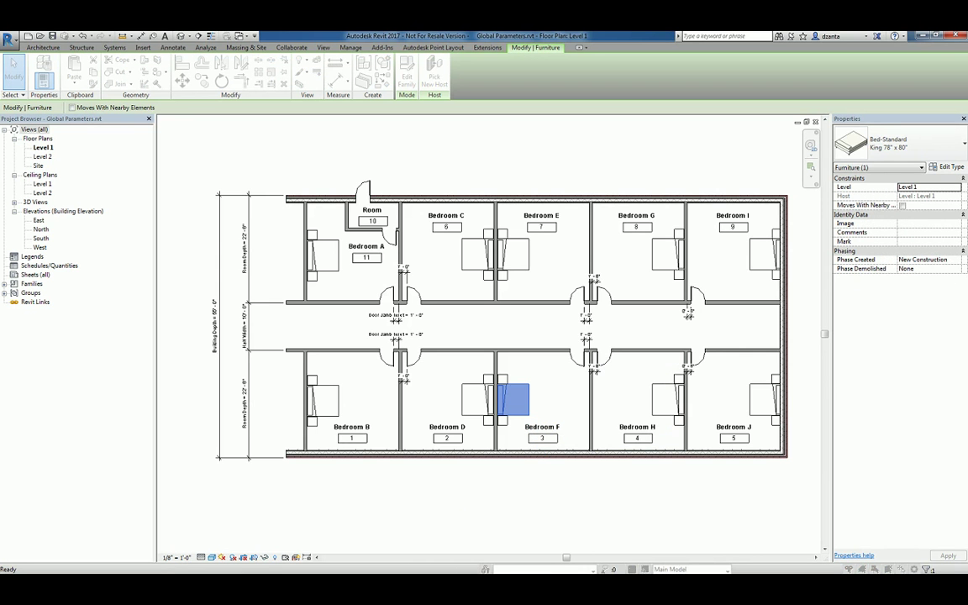
pyautogui.moveTo(932, 184); pyautogui.dragTo(714, 215)
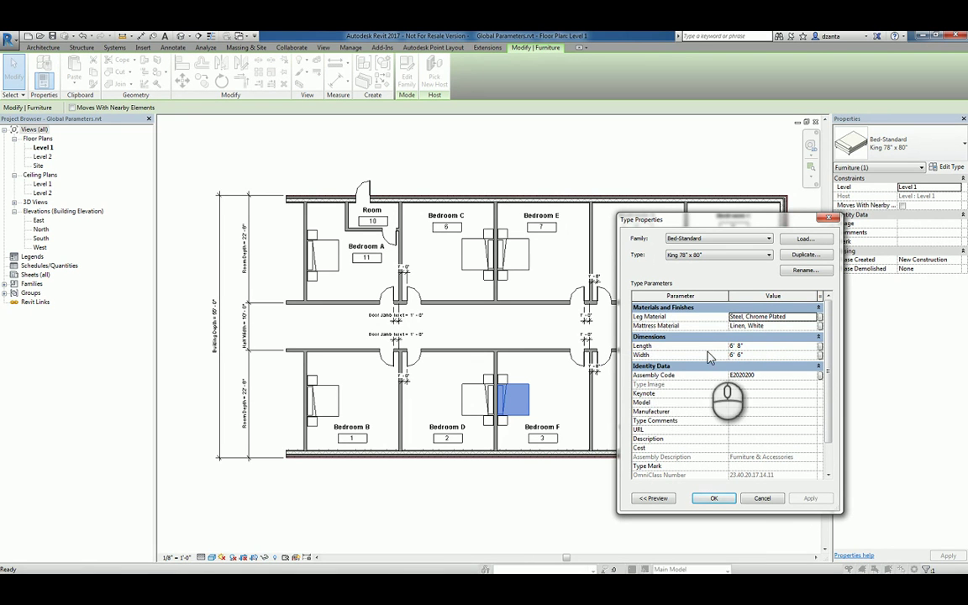
pyautogui.click(762, 498)
pyautogui.click(659, 513)
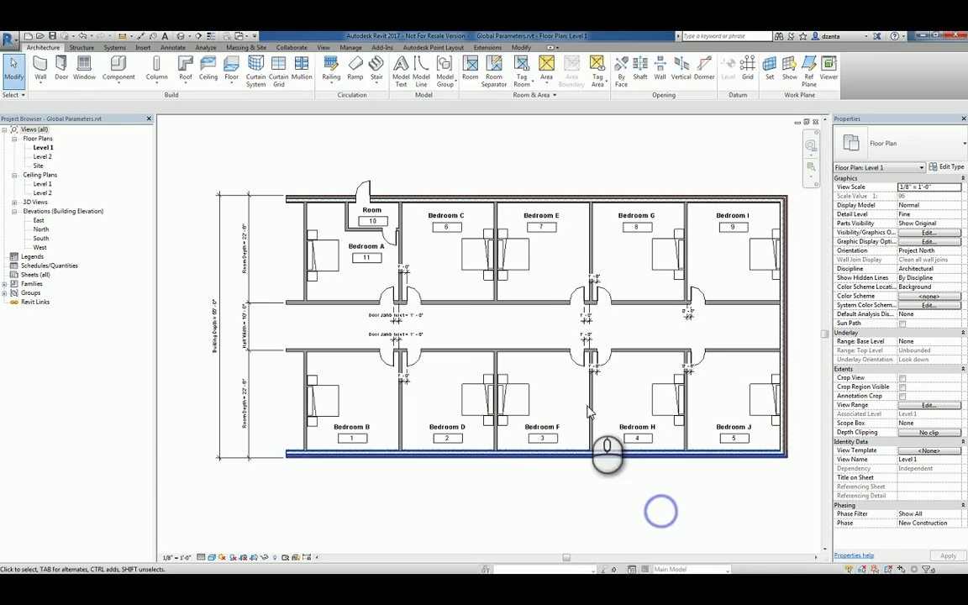
pyautogui.click(348, 47)
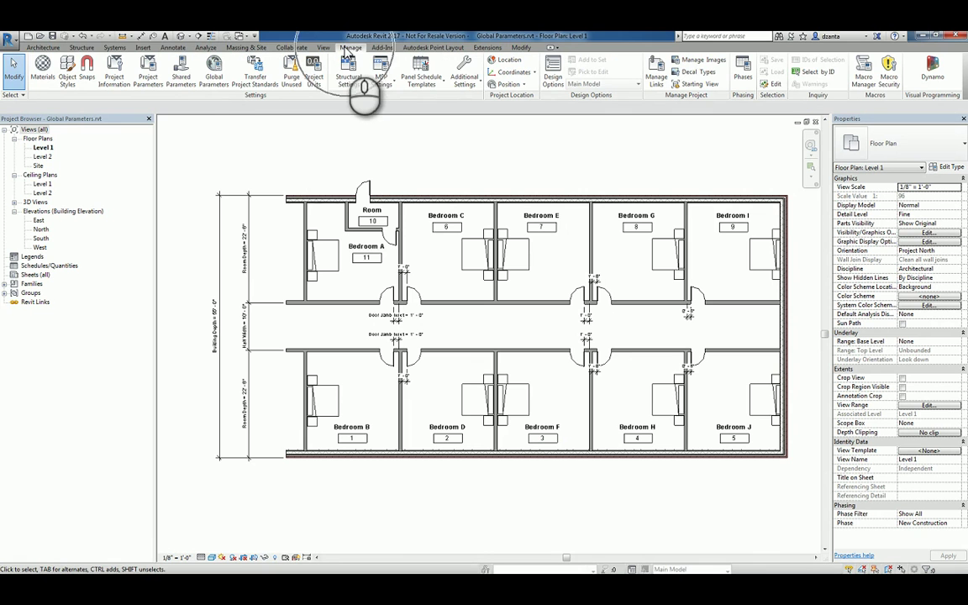
pyautogui.click(214, 75)
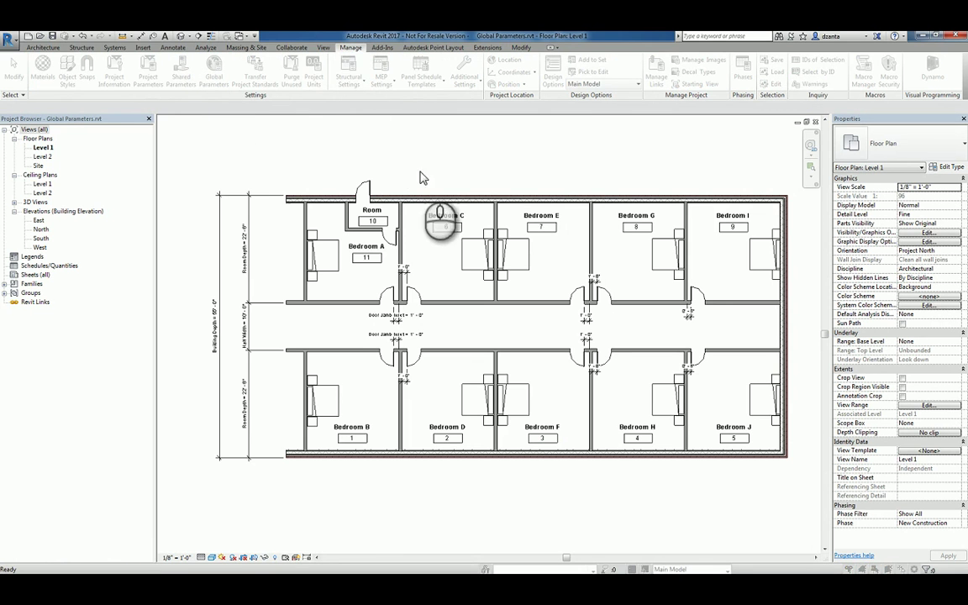
pyautogui.moveTo(560, 166); pyautogui.dragTo(587, 144)
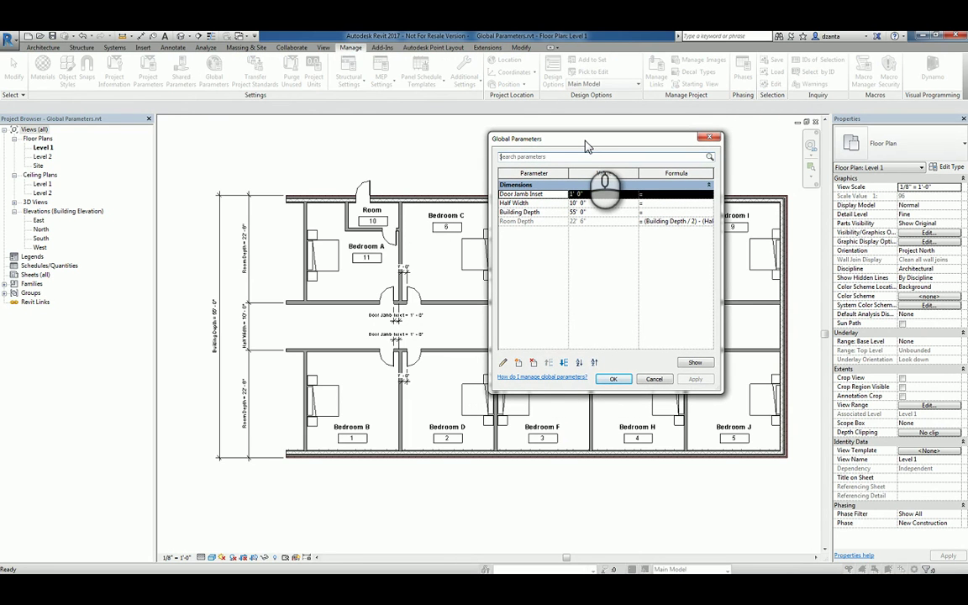
pyautogui.click(653, 380)
pyautogui.scroll(2, 437, 342)
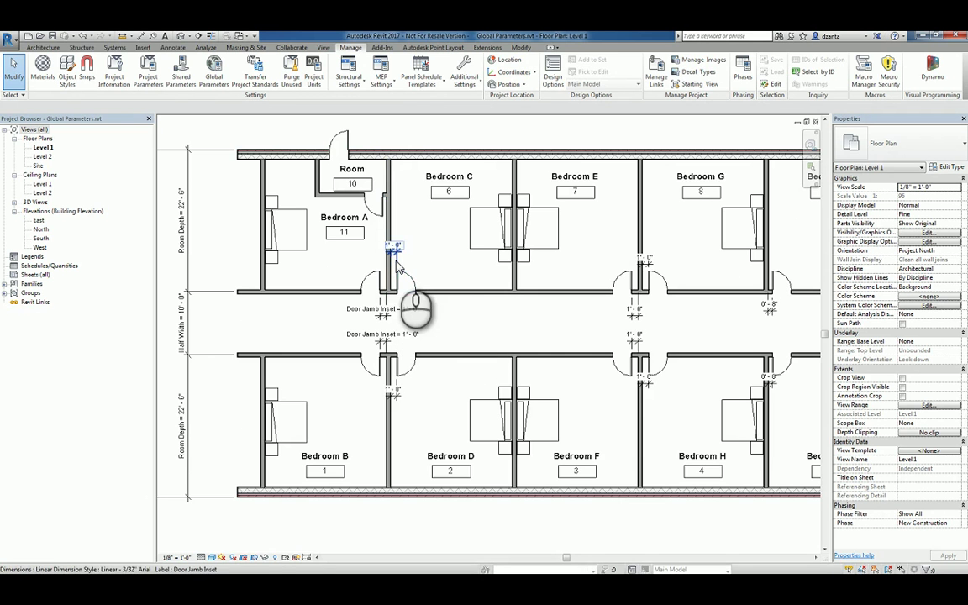
# Step: Select and then deselect the 0'-8" door jamb dimension to inspect it
pyautogui.scroll(-1, 553, 333)
pyautogui.scroll(-1, 471, 333)
pyautogui.scroll(5, 691, 367)
pyautogui.scroll(1, 567, 337)
pyautogui.click(531, 242)
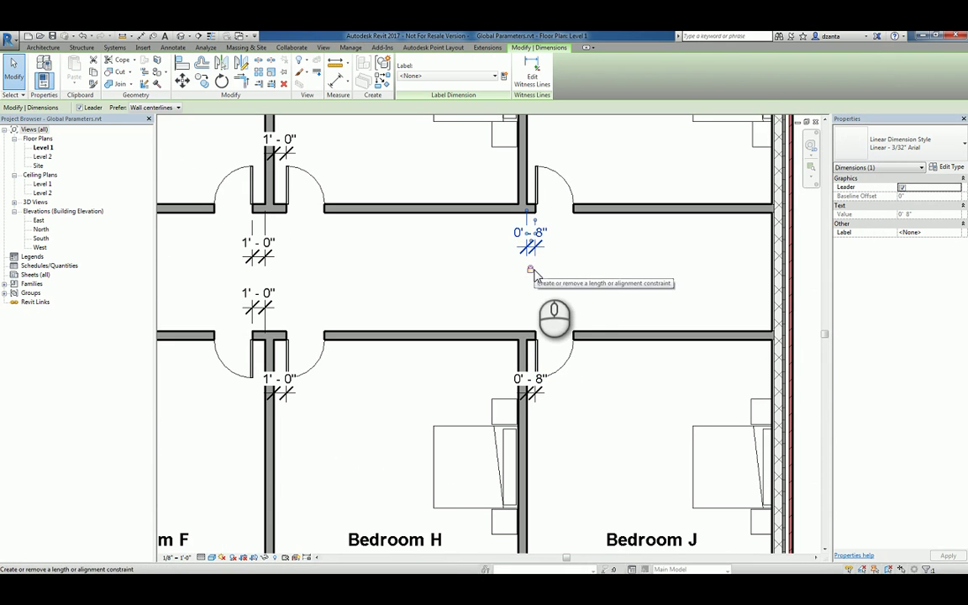
pyautogui.click(568, 259)
# Step: Try dragging the wall between Bedroom G and Bedroom I, then pan all bedrooms back into view
pyautogui.scroll(-2, 632, 253)
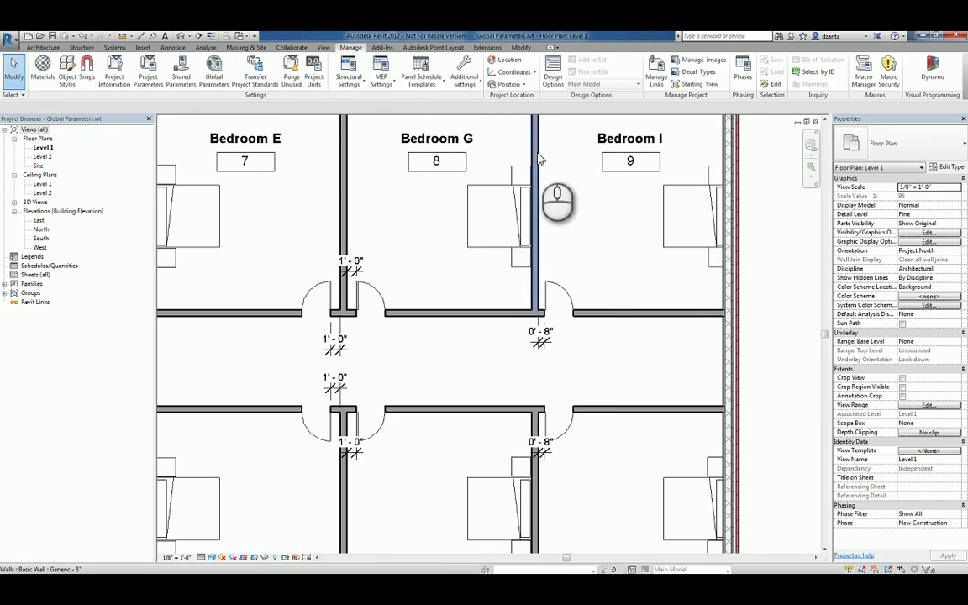
pyautogui.click(538, 152)
pyautogui.moveTo(540, 152); pyautogui.dragTo(550, 158)
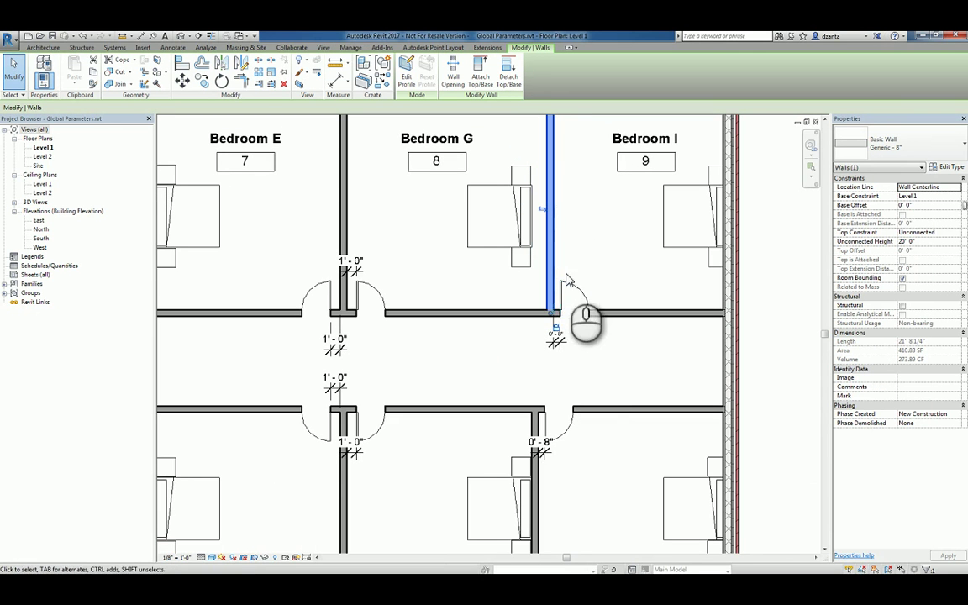
pyautogui.click(586, 354)
pyautogui.scroll(-3, 586, 349)
pyautogui.moveTo(518, 415); pyautogui.dragTo(657, 341, button='middle')
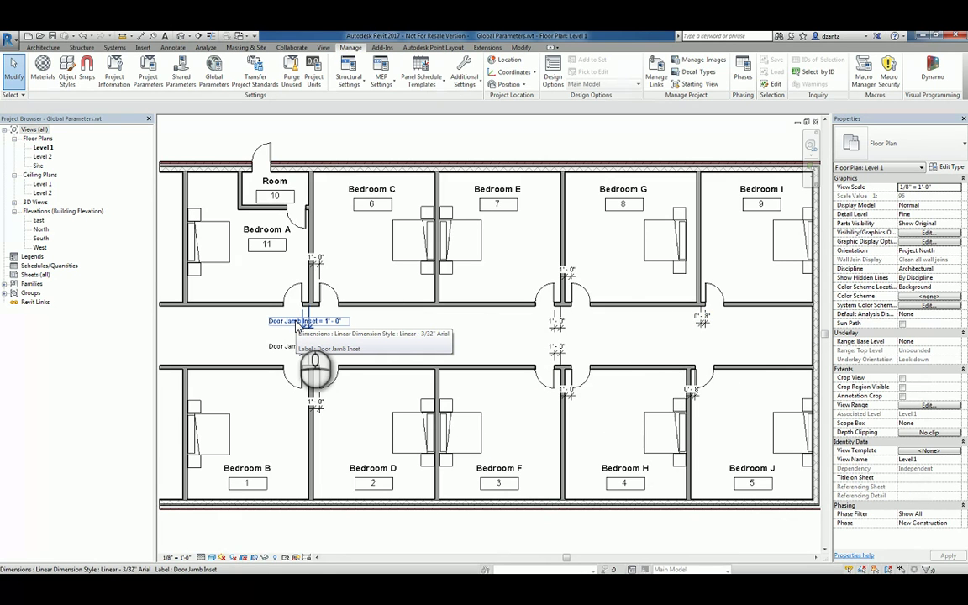
# Step: Change the Door Jamb Inset global parameter to 0' 6" in the Global Parameters dialog
pyautogui.click(213, 71)
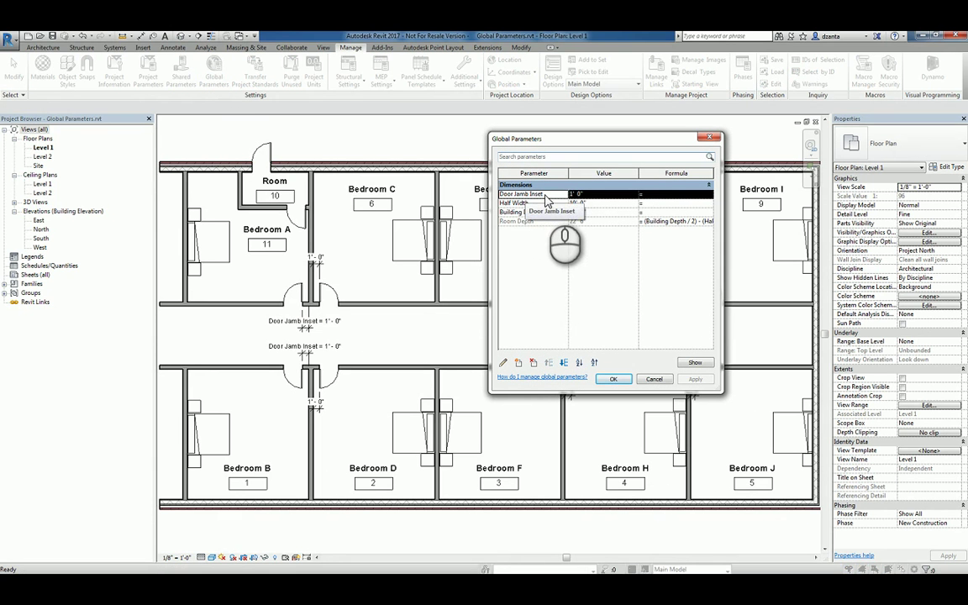
pyautogui.click(593, 195)
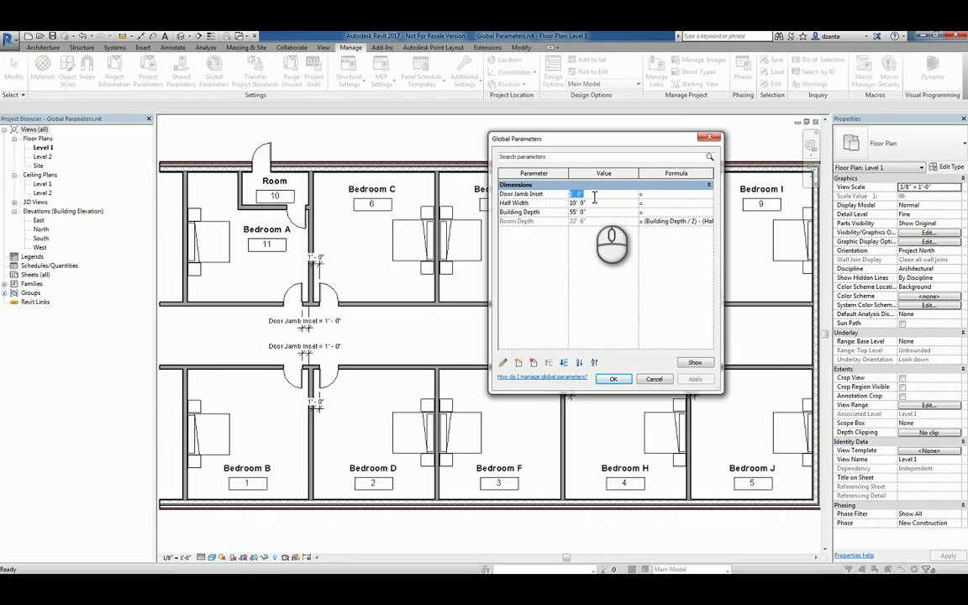
pyautogui.write('6')
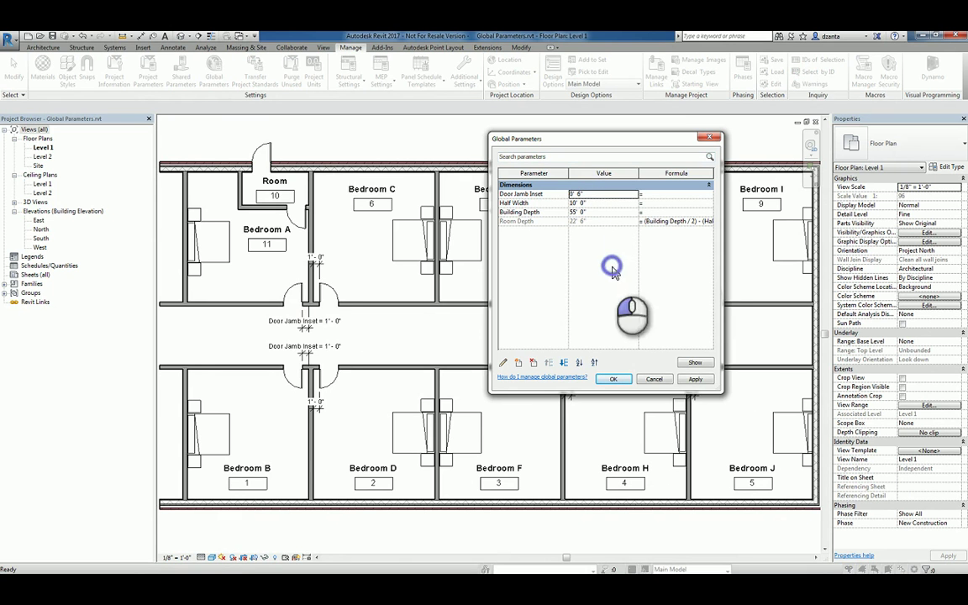
pyautogui.click(614, 380)
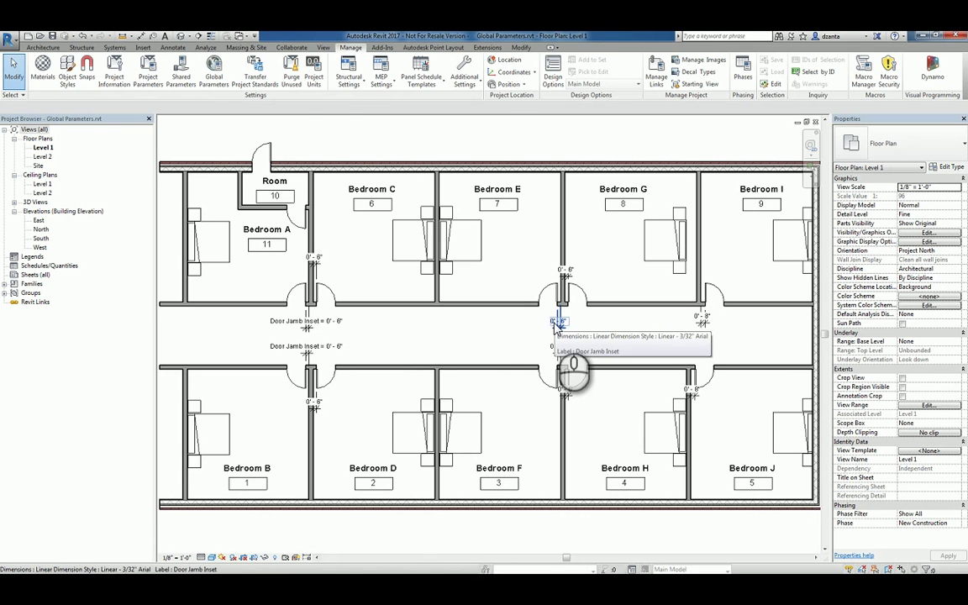
# Step: Turn on Show Label in View for Bedroom G's jamb dimension, showing Door Jamb Inset = 0'-6"
pyautogui.click(554, 322)
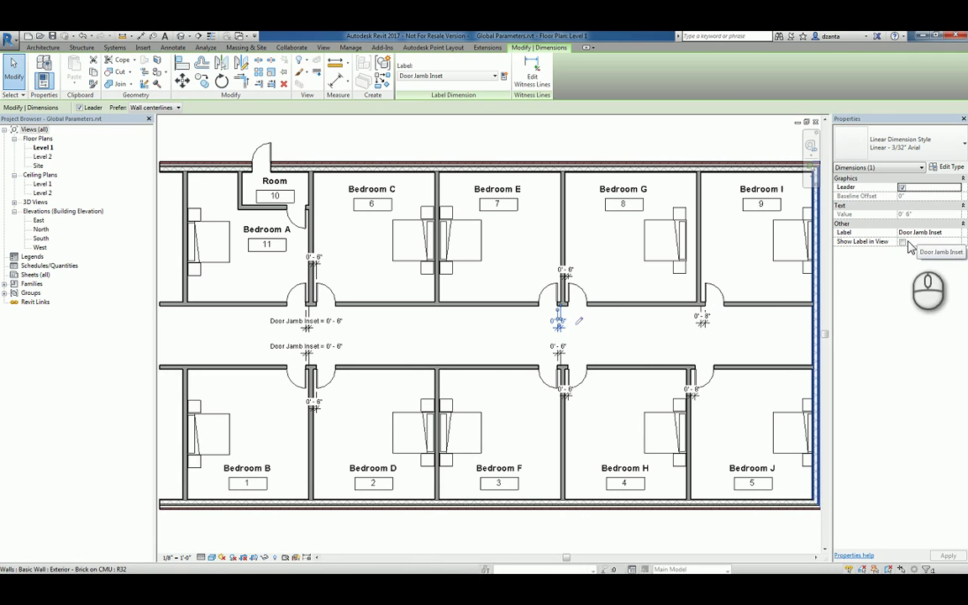
pyautogui.click(902, 242)
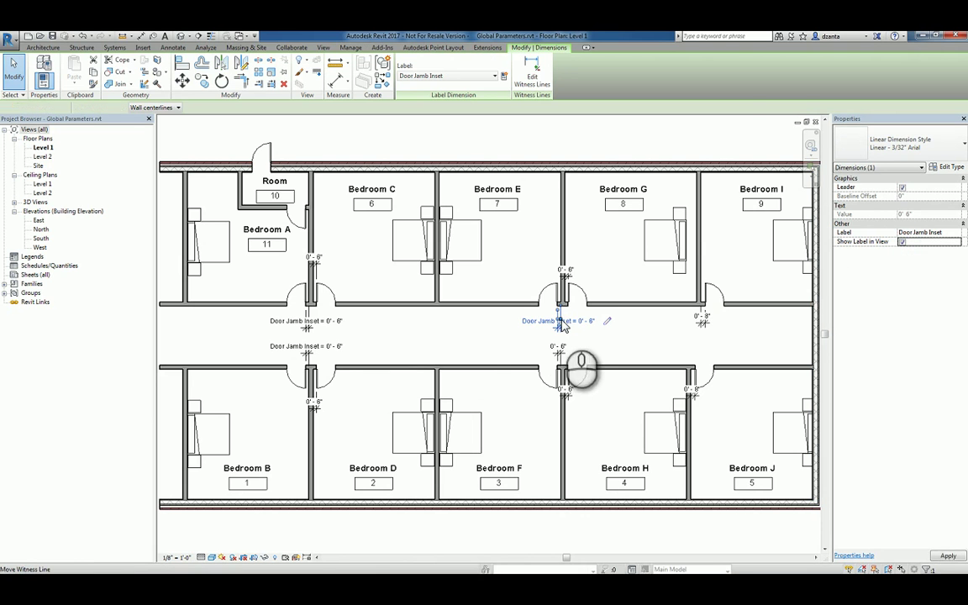
pyautogui.click(514, 346)
pyautogui.moveTo(386, 351); pyautogui.dragTo(601, 357, button='middle')
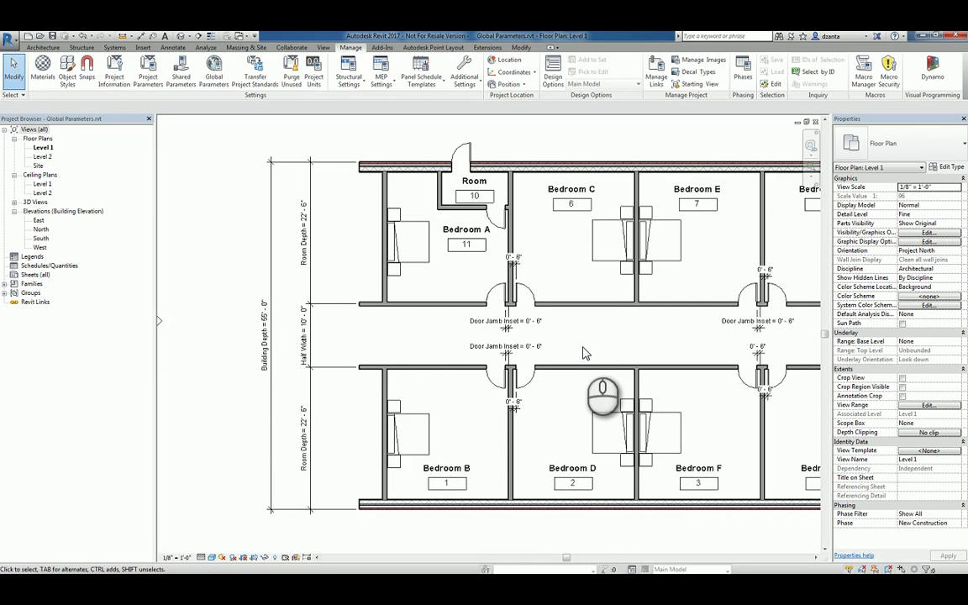
pyautogui.click(243, 254)
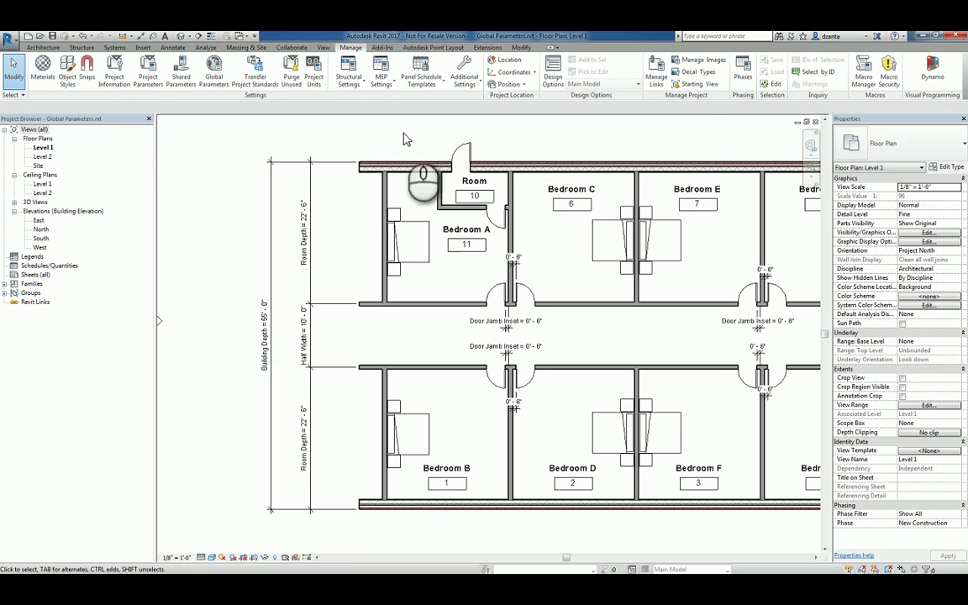
pyautogui.click(214, 84)
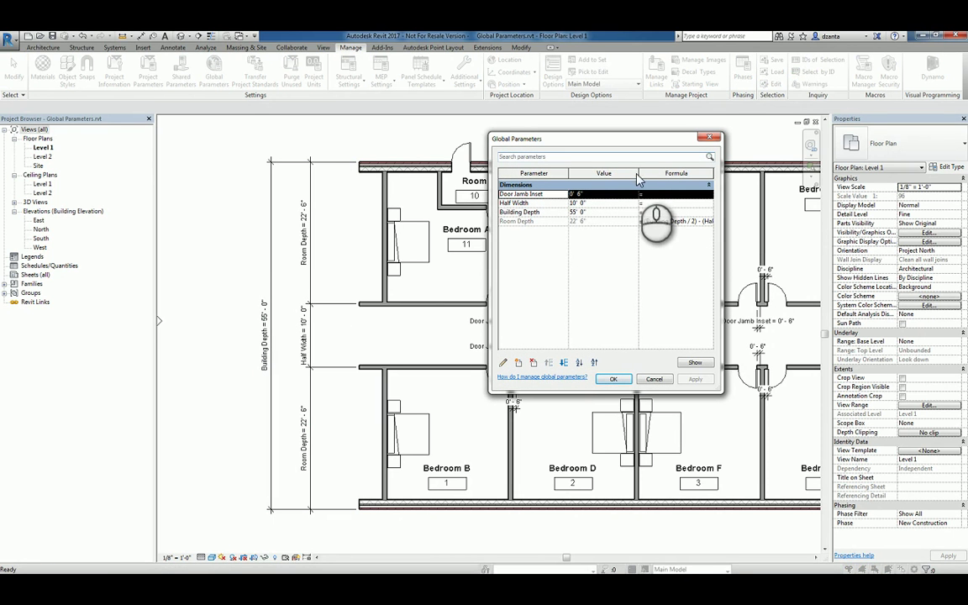
pyautogui.moveTo(639, 173); pyautogui.dragTo(600, 173)
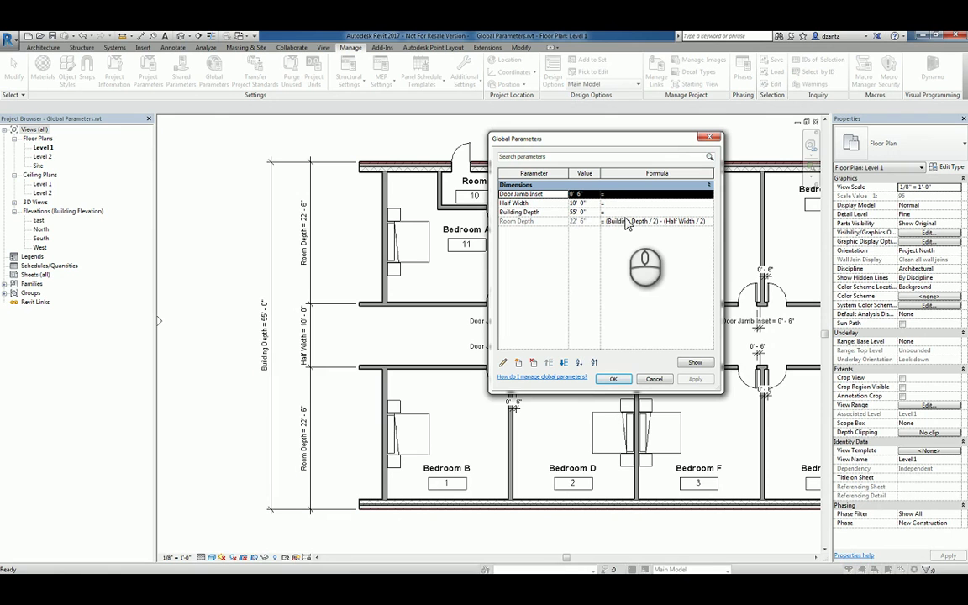
pyautogui.click(654, 379)
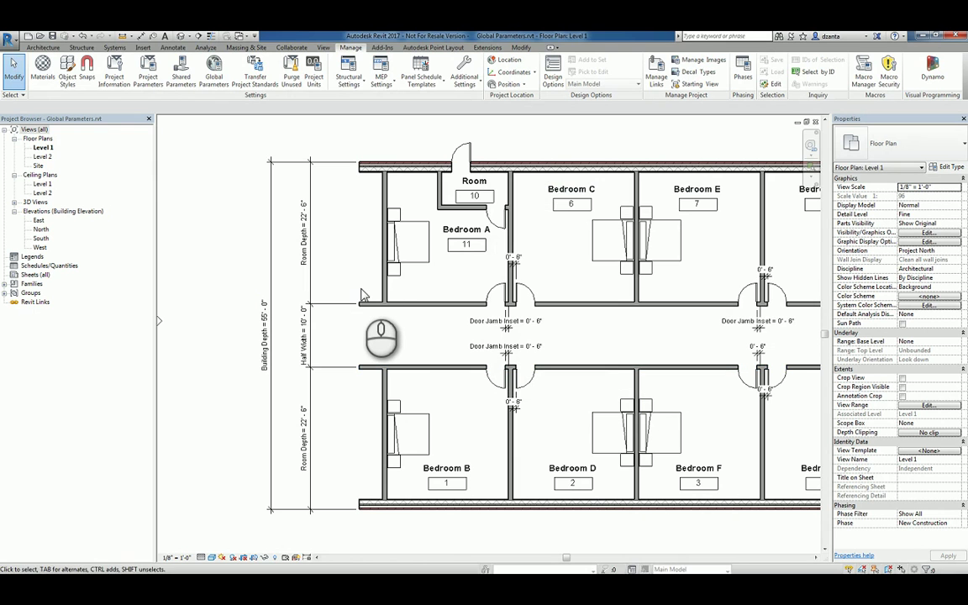